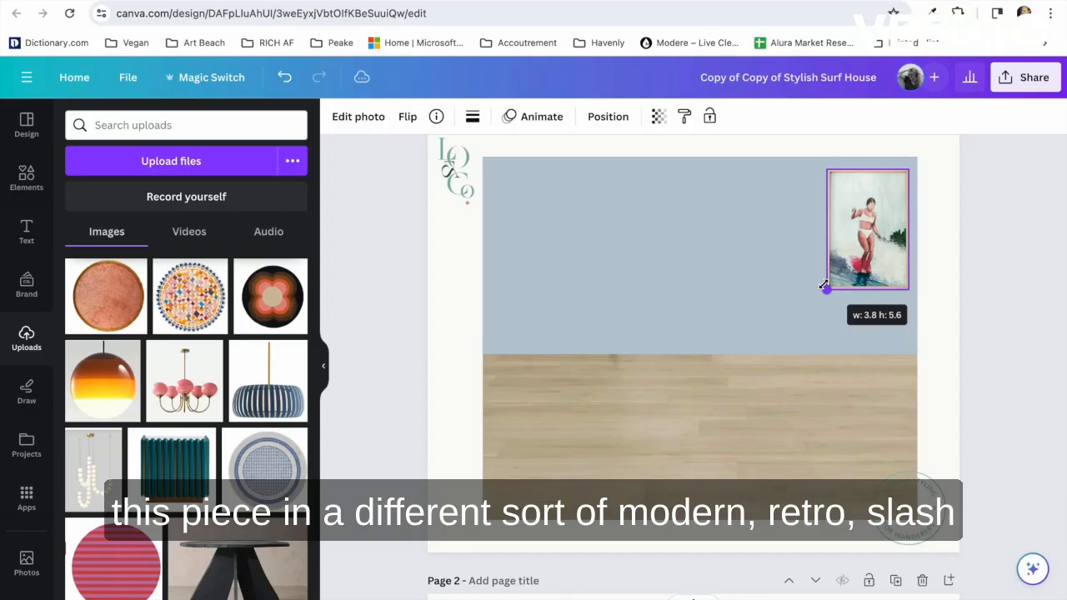
# Move the floor line lower by extending the blue wall to about 10.9 high, and rescale the framed surfer print on it.
pyautogui.moveTo(825, 288); pyautogui.dragTo(796, 335)
pyautogui.click(696, 401)
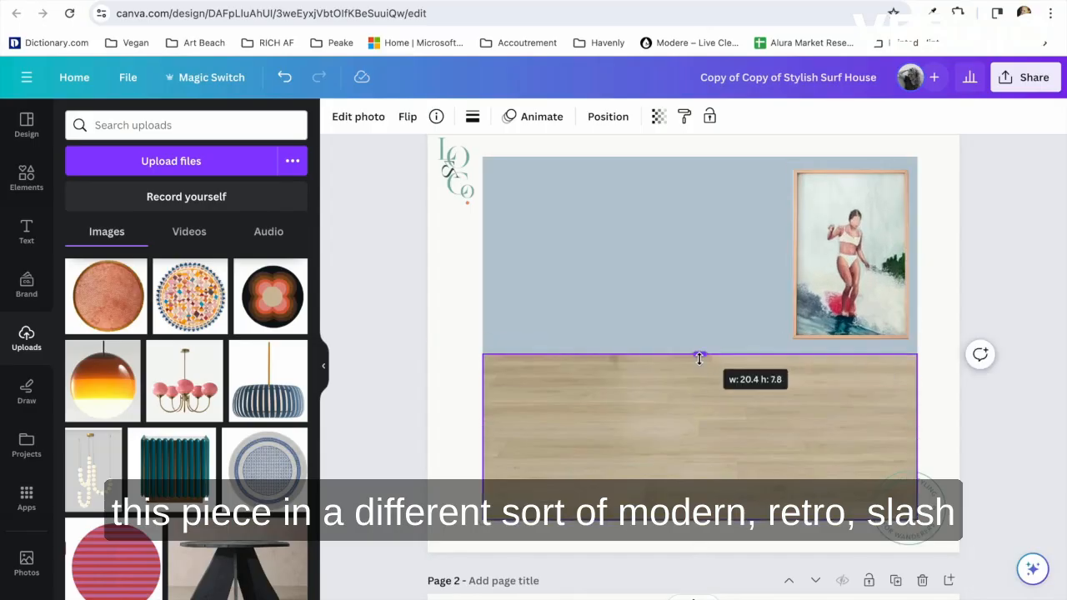
pyautogui.click(696, 316)
pyautogui.moveTo(700, 359); pyautogui.dragTo(699, 389)
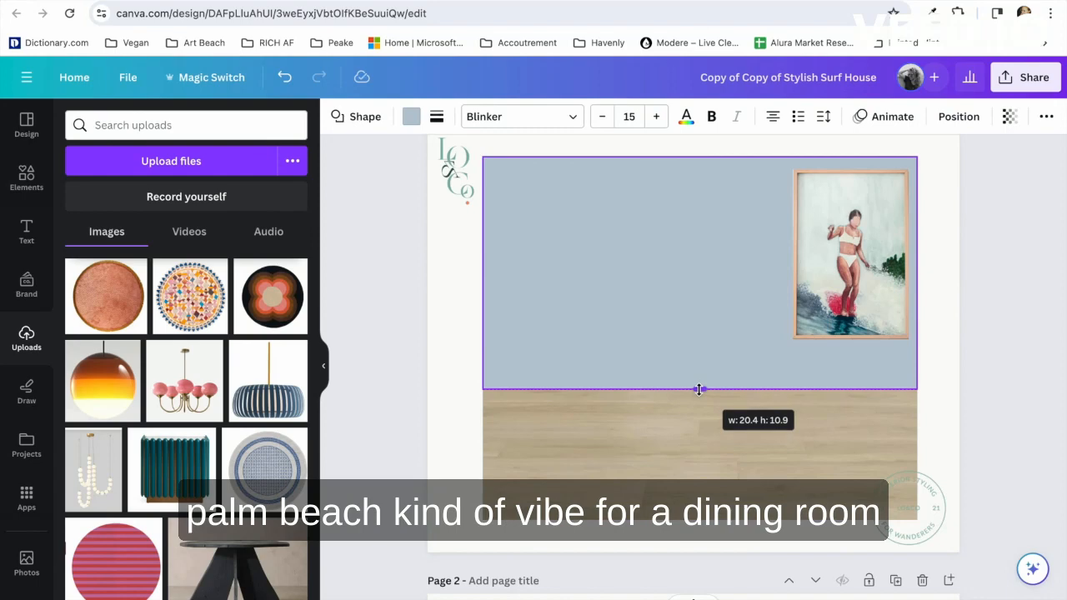
pyautogui.click(844, 291)
pyautogui.moveTo(908, 170); pyautogui.dragTo(883, 203)
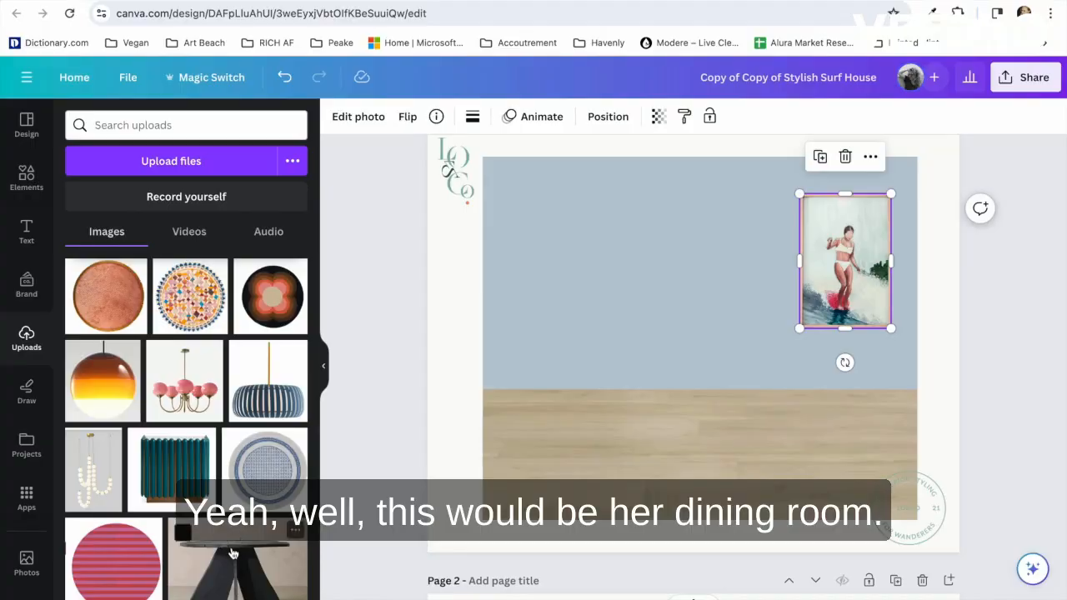
# Add the black dining table photo, remove its background, and scale and position it on the floor below the surfer print.
pyautogui.moveTo(229, 550); pyautogui.dragTo(612, 325)
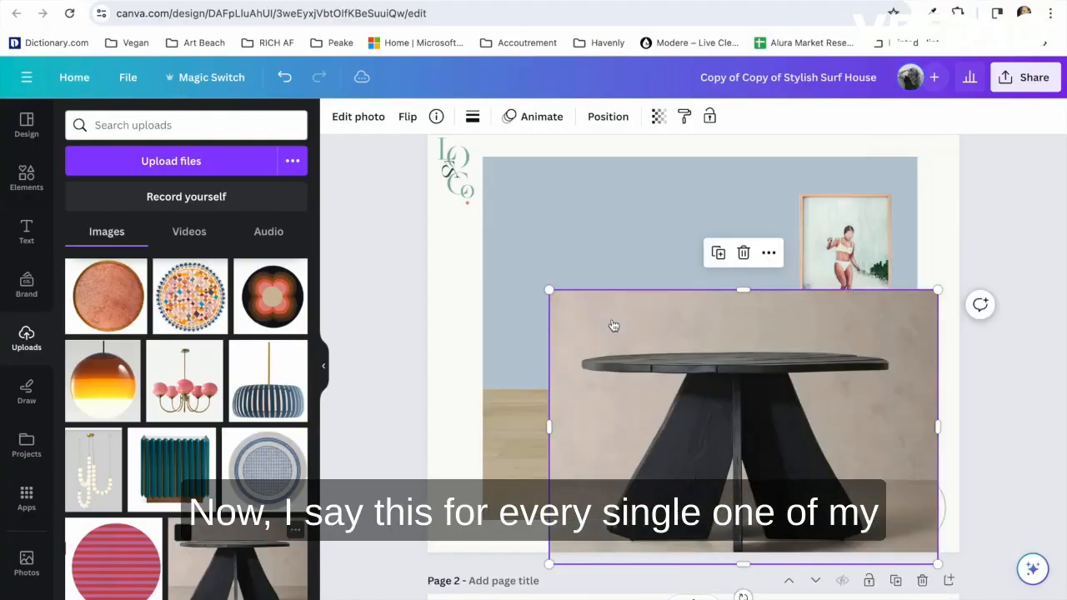
pyautogui.click(342, 118)
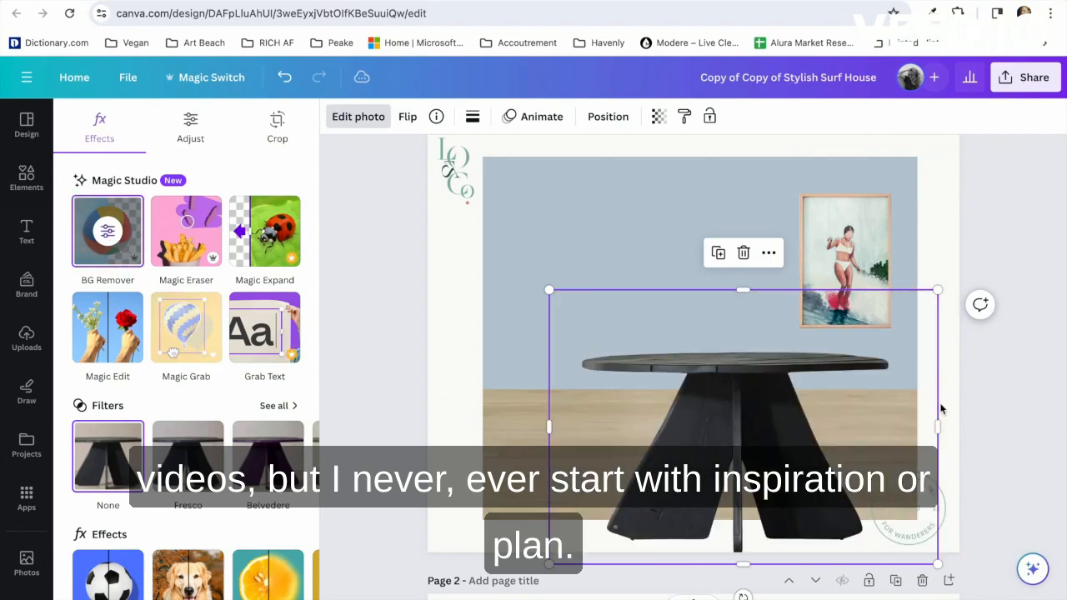
pyautogui.moveTo(937, 564); pyautogui.dragTo(800, 467)
pyautogui.moveTo(695, 393); pyautogui.dragTo(724, 418)
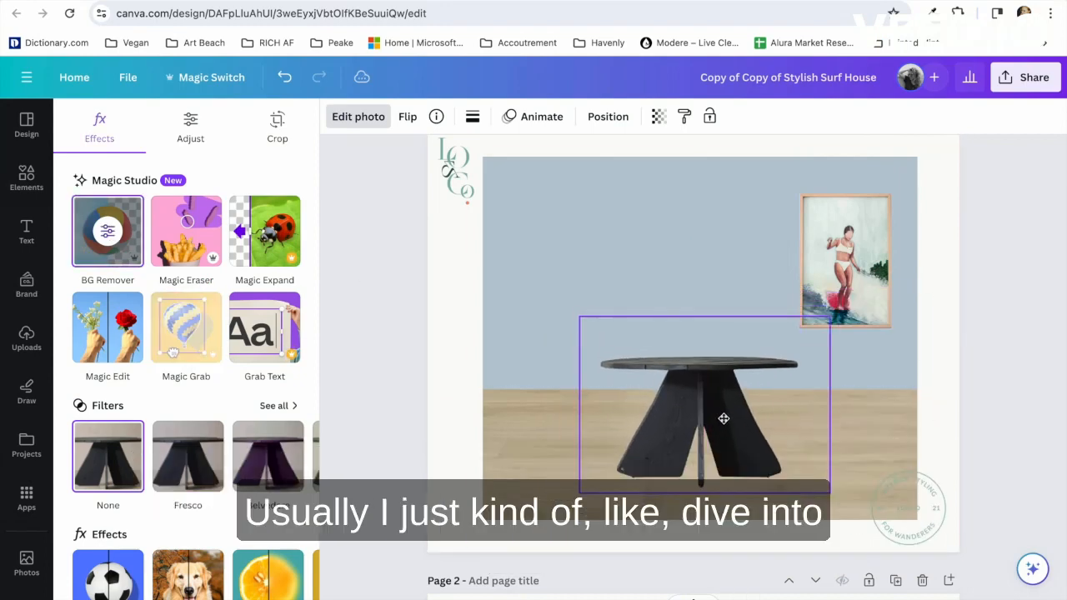
pyautogui.moveTo(839, 236); pyautogui.dragTo(842, 226)
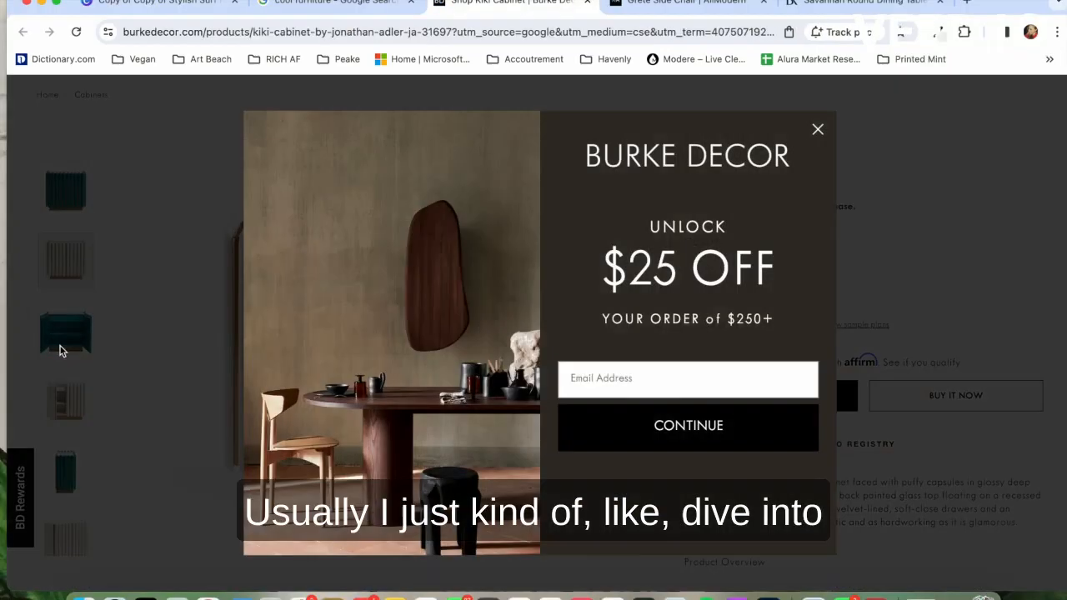
# On the Burke Decor site, browse the Kiki Cabinet photos and capture a screenshot of the teal front view.
pyautogui.click(60, 346)
pyautogui.scroll(-2, 73, 372)
pyautogui.click(71, 482)
pyautogui.scroll(2, 72, 482)
pyautogui.click(68, 289)
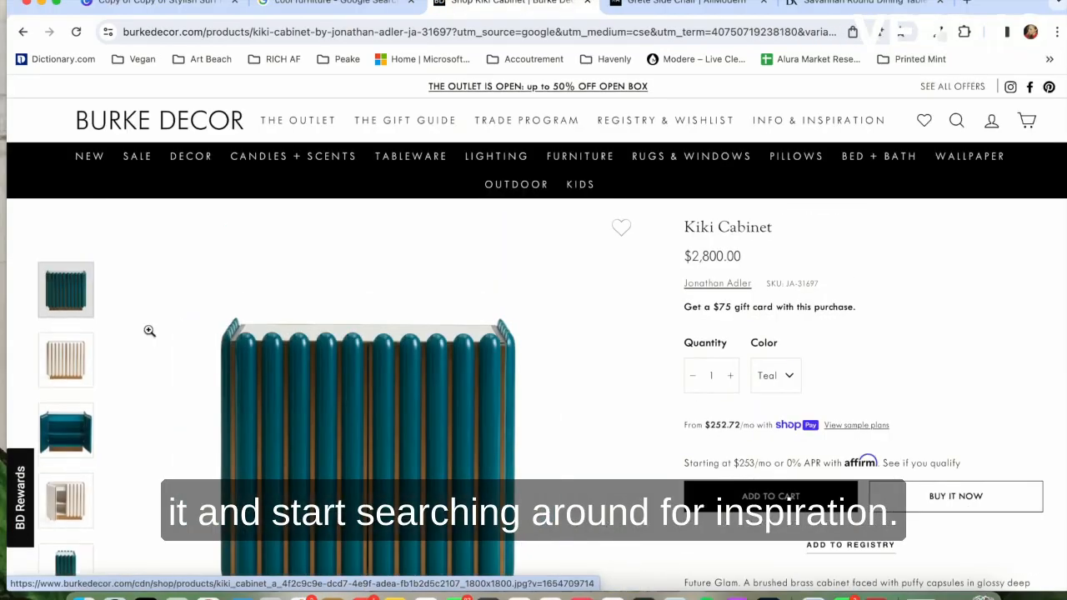
pyautogui.scroll(-1, 149, 330)
pyautogui.press('shift+super+4')
pyautogui.moveTo(165, 220); pyautogui.dragTo(544, 583)
# Browse Burke Decor's All Rugs collection for a rug that could suit the dining room.
pyautogui.moveTo(650, 160)
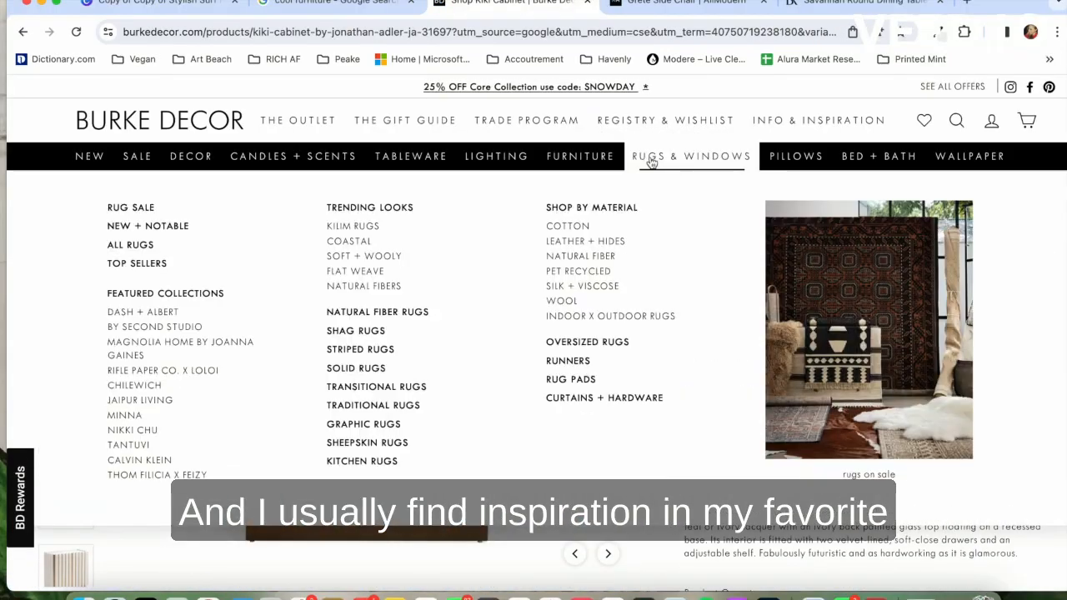
pyautogui.click(129, 244)
pyautogui.scroll(-10, 133, 250)
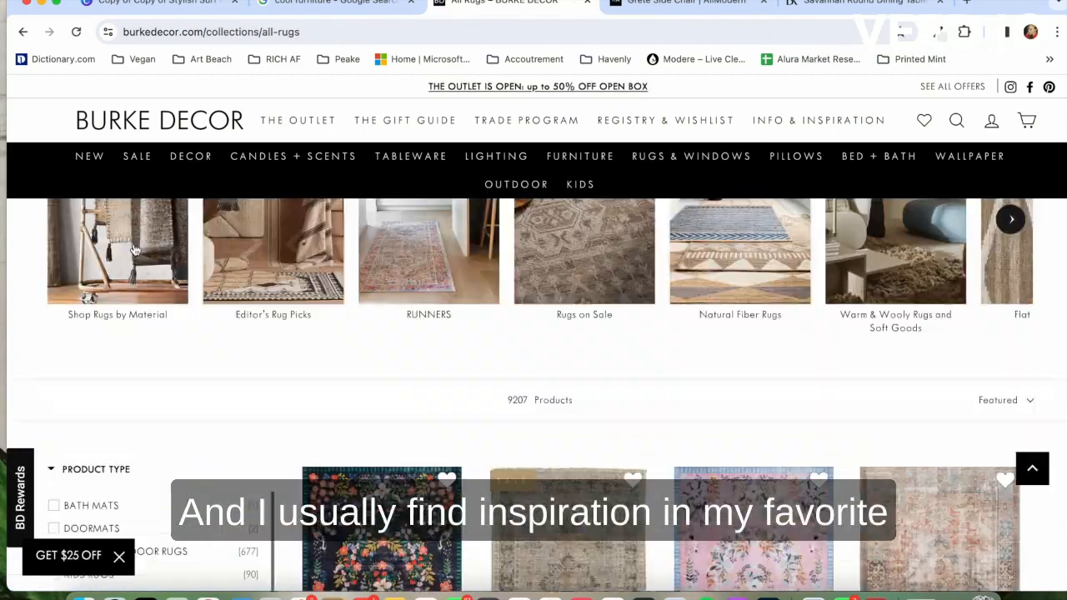
pyautogui.scroll(-10, 468, 471)
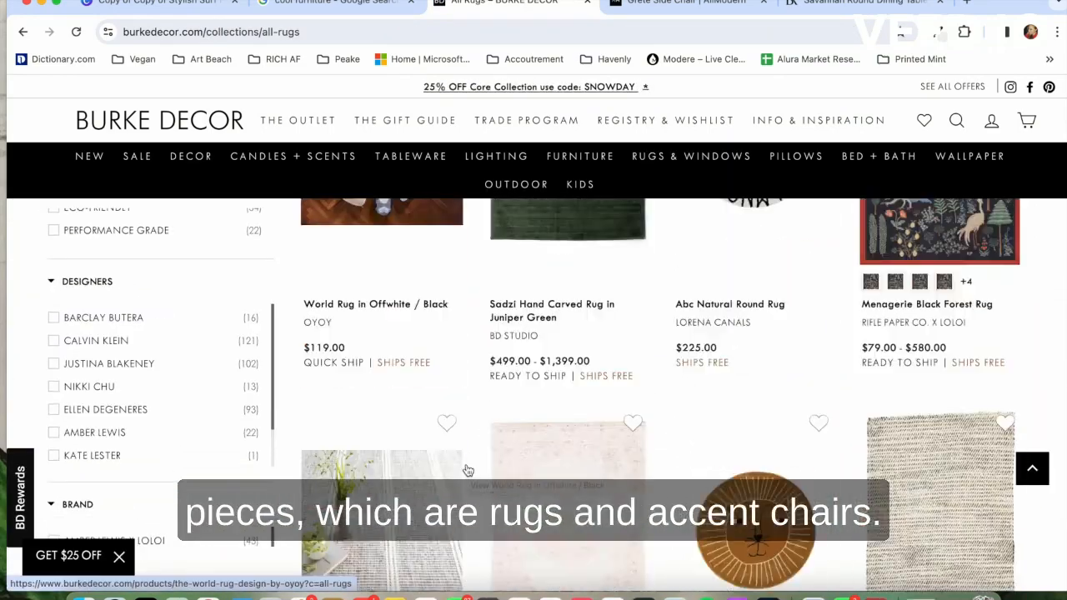
pyautogui.scroll(-3, 409, 333)
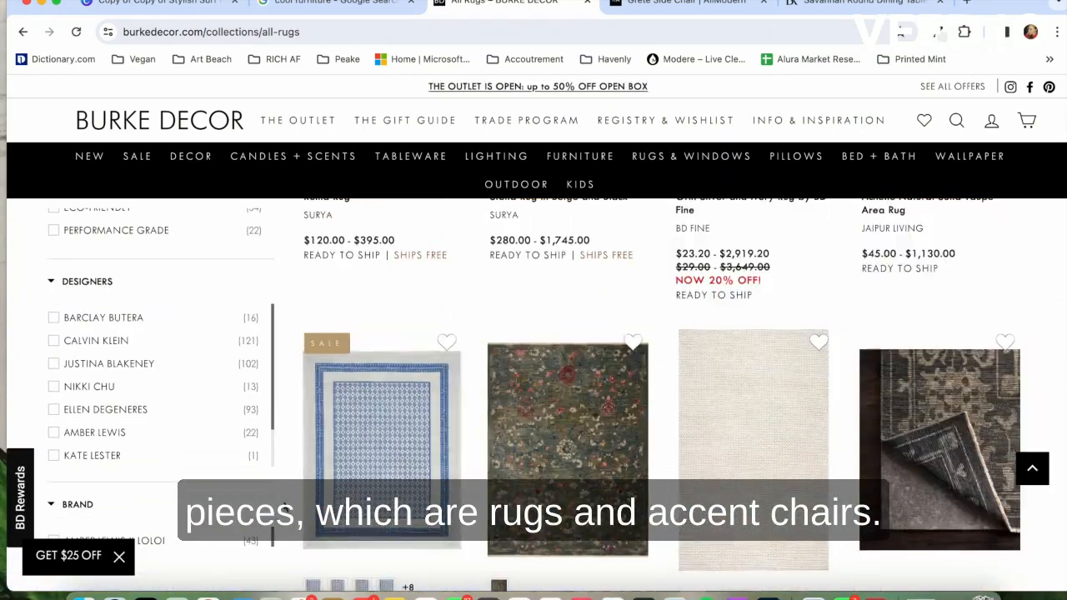
# Open the blue-bordered Whimsicle Ivory/Blue rug, display its round version and capture a screenshot of it.
pyautogui.click(409, 333)
pyautogui.scroll(-2, 83, 239)
pyautogui.scroll(1, 84, 246)
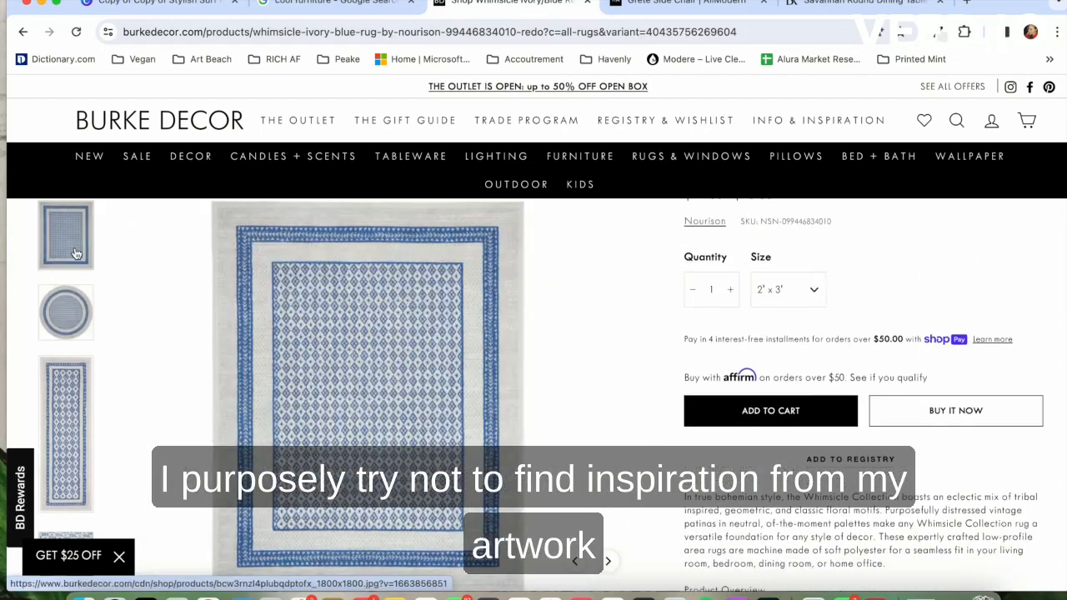
pyautogui.click(1057, 32)
pyautogui.click(945, 305)
pyautogui.click(93, 290)
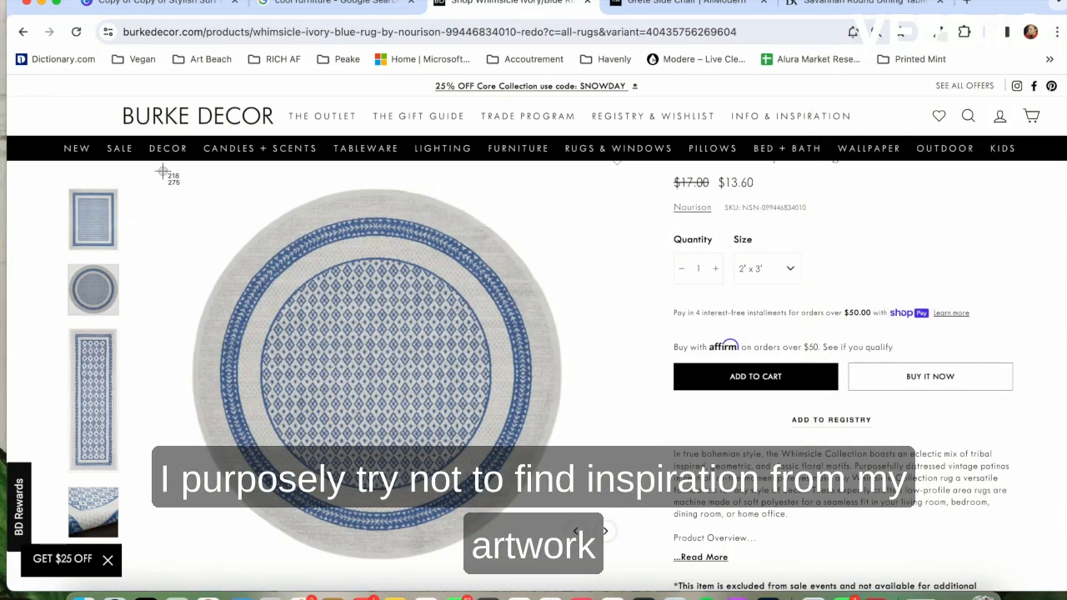
pyautogui.scroll(-10, 434, 417)
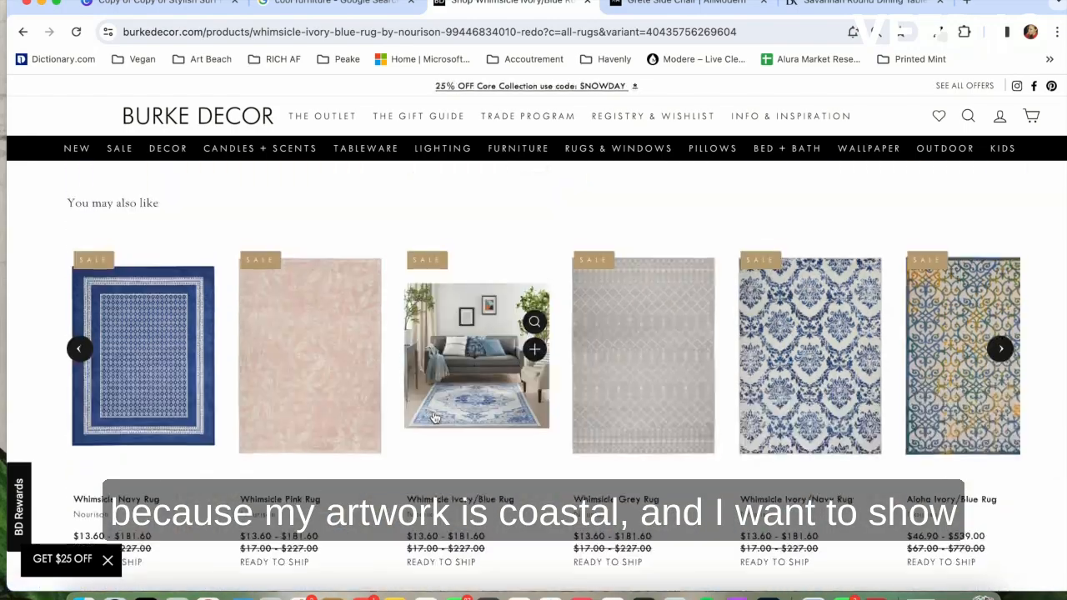
# Search Google in a new tab for "coastal circular rugs", browse the sponsored rugs and display the image results.
pyautogui.hotkey('ctrl', 't')
pyautogui.write('coastal circular rugs')
pyautogui.press('Return')
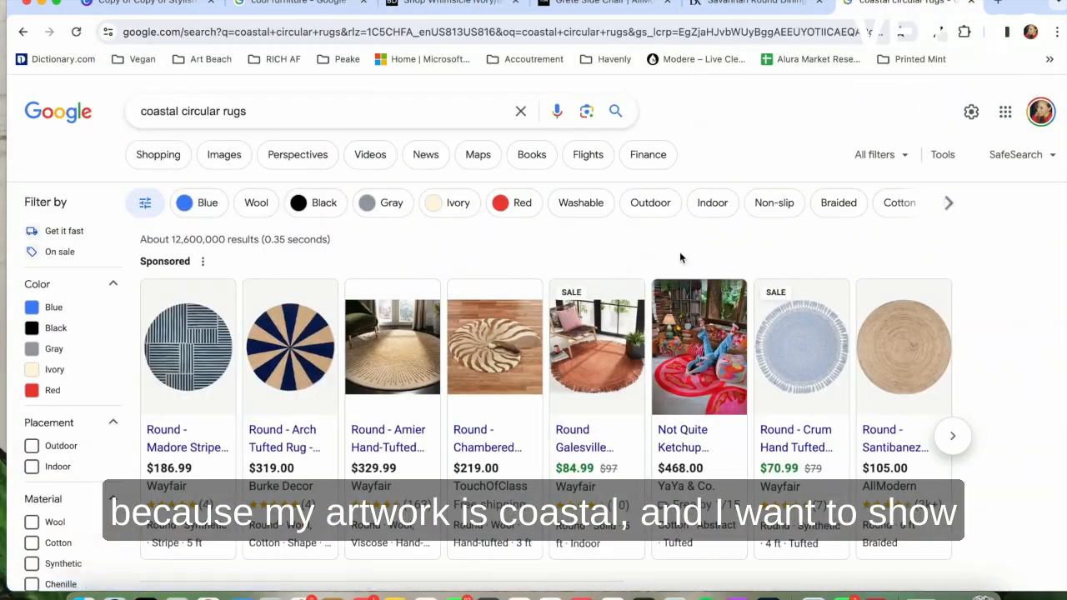
pyautogui.click(953, 436)
pyautogui.scroll(-10, 704, 384)
pyautogui.scroll(10, 704, 383)
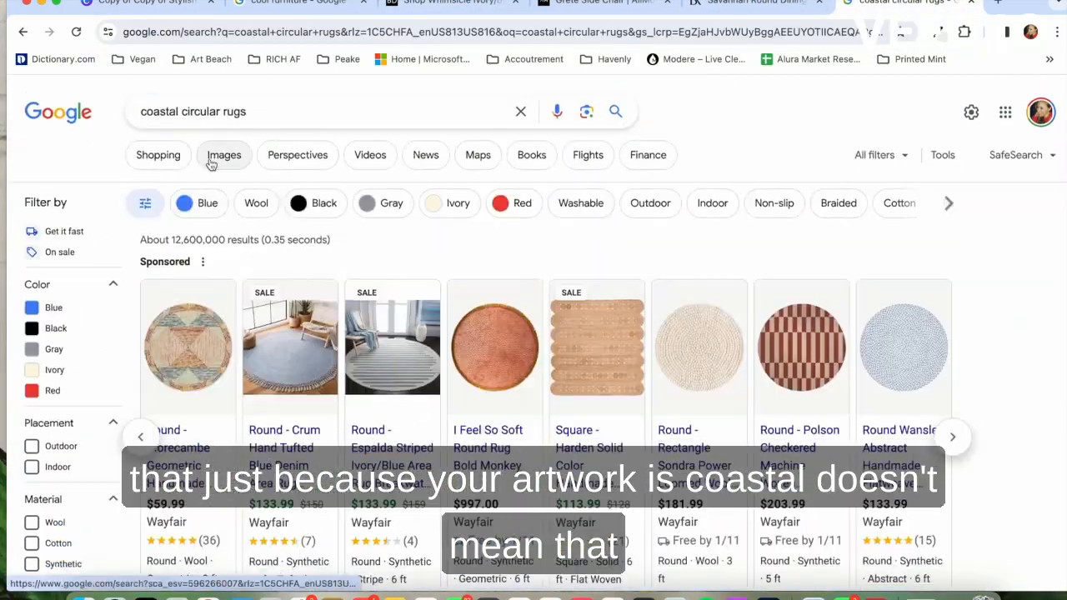
pyautogui.click(223, 155)
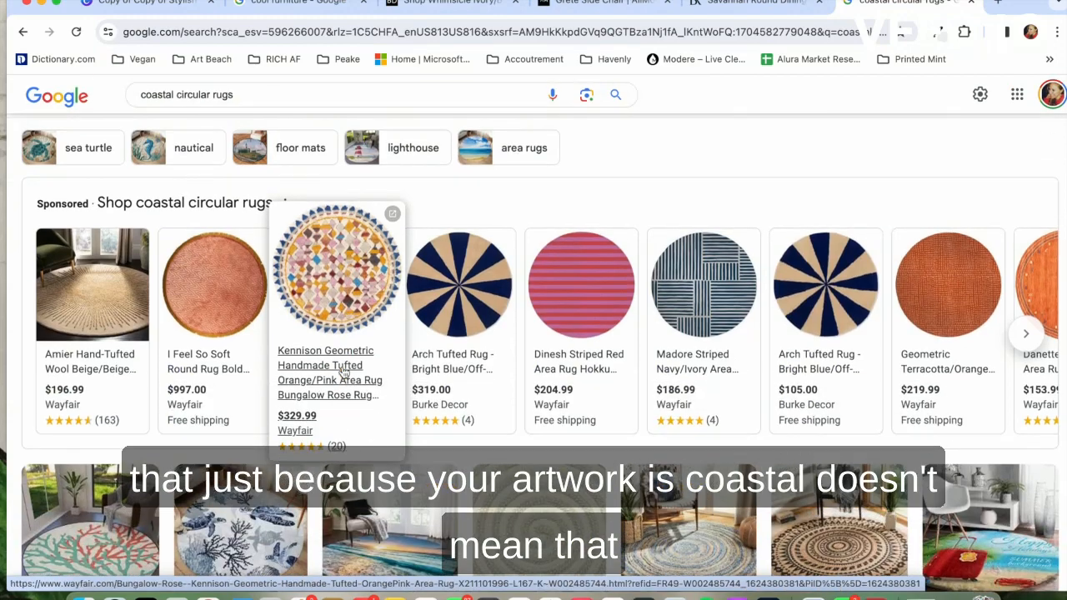
# Capture a screenshot of the round striped Dinesh Red Rug on its Wayfair page and return to the search results.
pyautogui.click(343, 371)
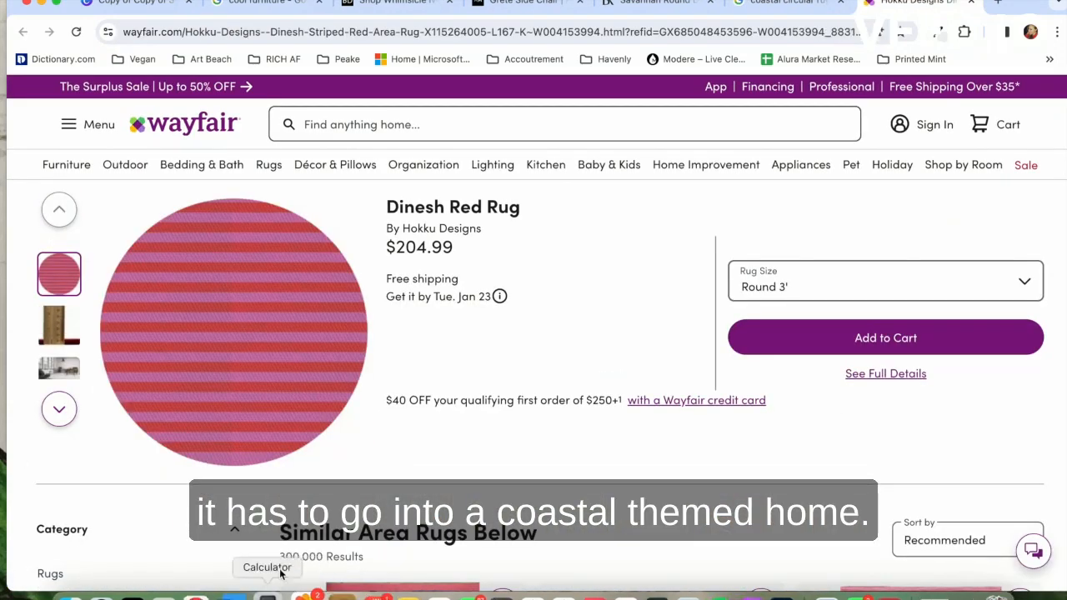
pyautogui.moveTo(264, 257); pyautogui.dragTo(372, 477)
pyautogui.press('super+shift+4')
pyautogui.moveTo(81, 182); pyautogui.dragTo(373, 478)
pyautogui.click(788, 3)
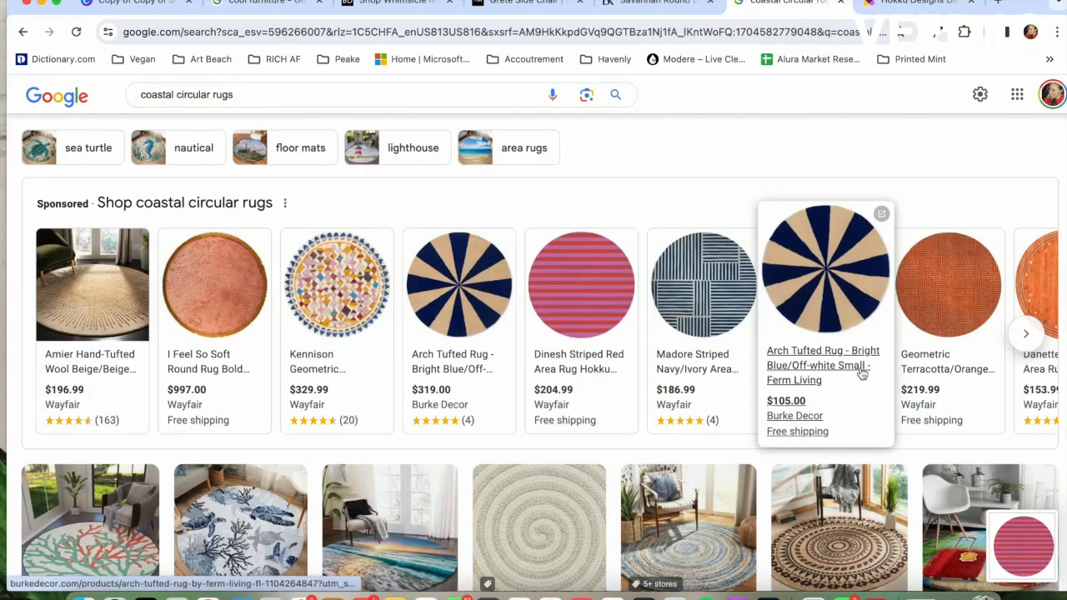
# Open the round Pink/Gold Rug by Bold Monkey, look through its photos and capture an enlarged view of the full rug.
pyautogui.click(240, 297)
pyautogui.click(59, 411)
pyautogui.click(59, 411)
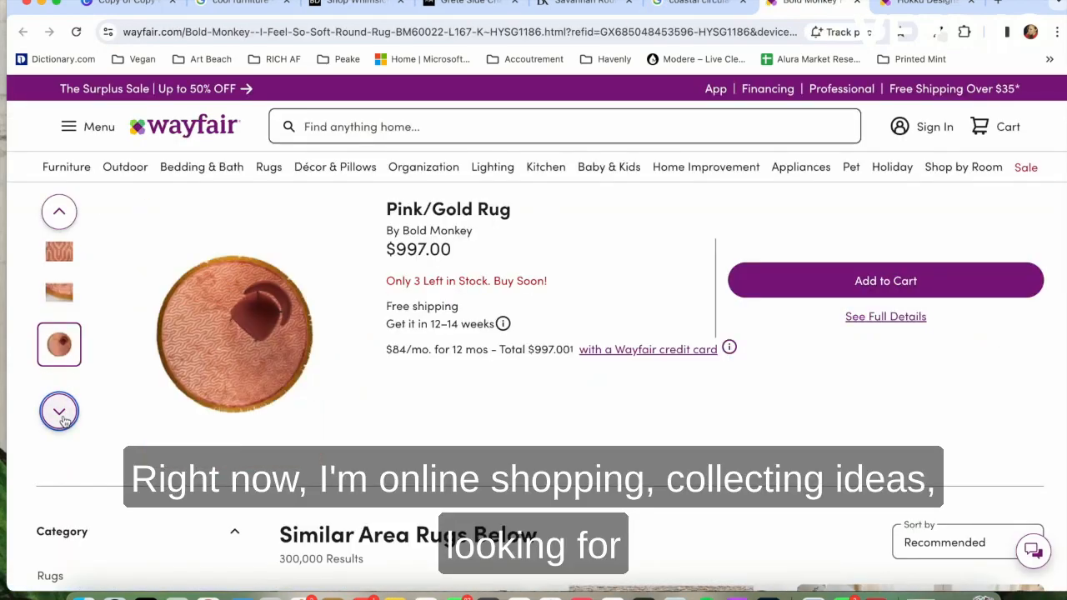
pyautogui.click(59, 412)
pyautogui.click(59, 211)
pyautogui.click(60, 212)
pyautogui.scroll(5, 59, 412)
pyautogui.press('super+shift+4')
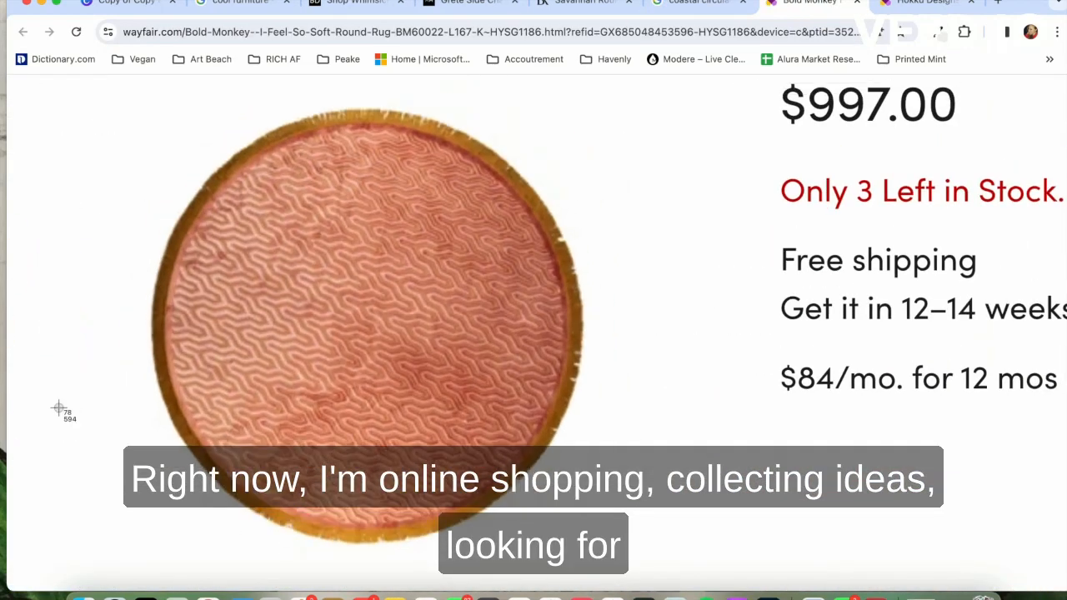
pyautogui.moveTo(106, 99); pyautogui.dragTo(600, 560)
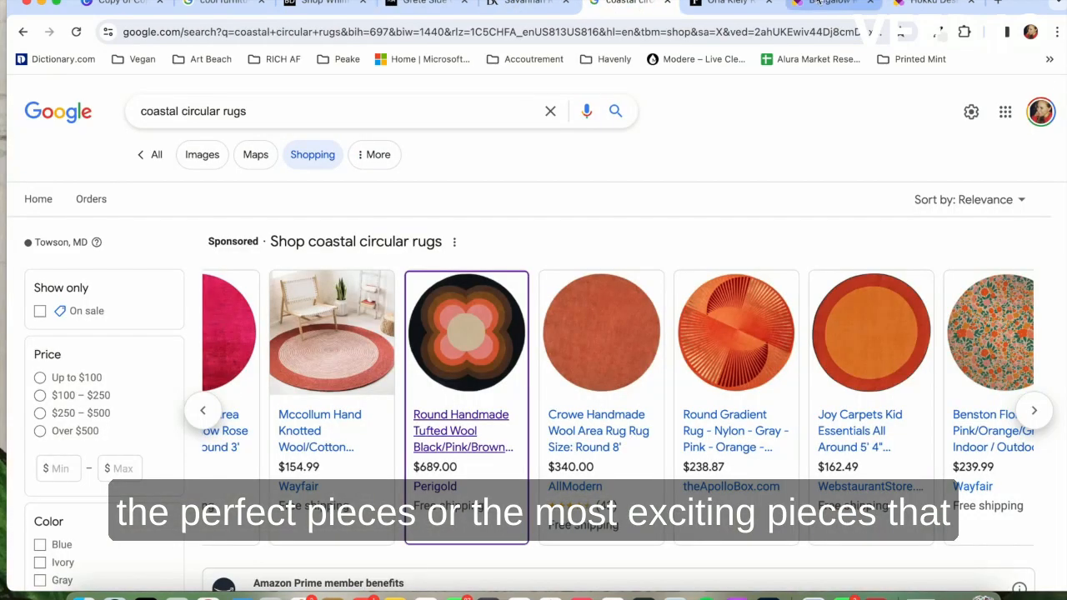
# Search Google Shopping for "circular chandelier modern" and browse through the sponsored chandeliers.
pyautogui.tripleClick(193, 111)
pyautogui.write('circular chand')
pyautogui.click(212, 165)
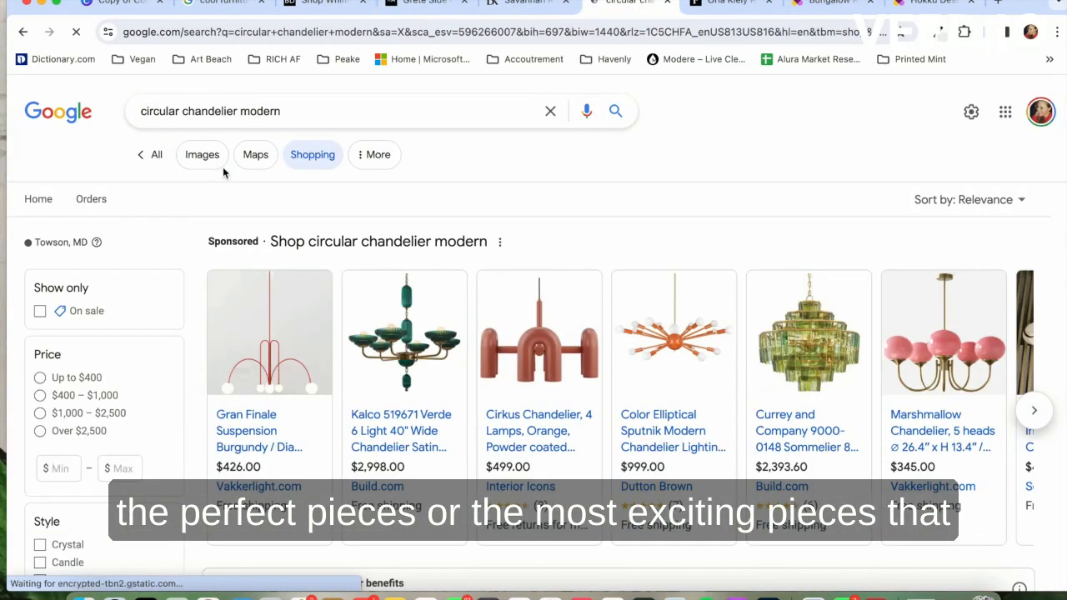
pyautogui.click(1035, 412)
pyautogui.click(1034, 411)
pyautogui.click(1034, 412)
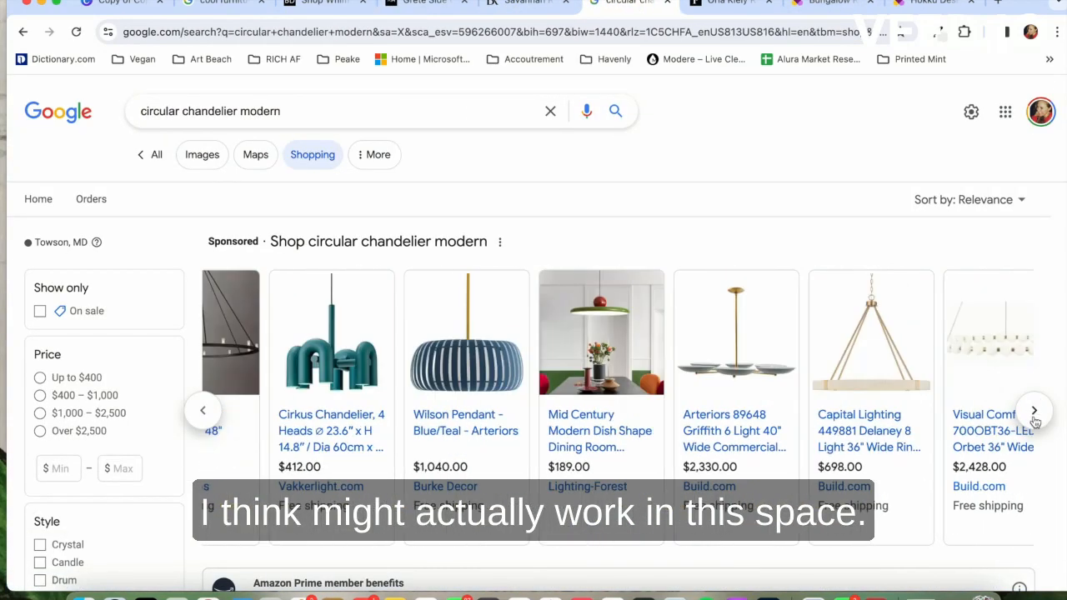
pyautogui.click(1035, 411)
pyautogui.click(1034, 412)
pyautogui.click(1034, 412)
pyautogui.click(1034, 412)
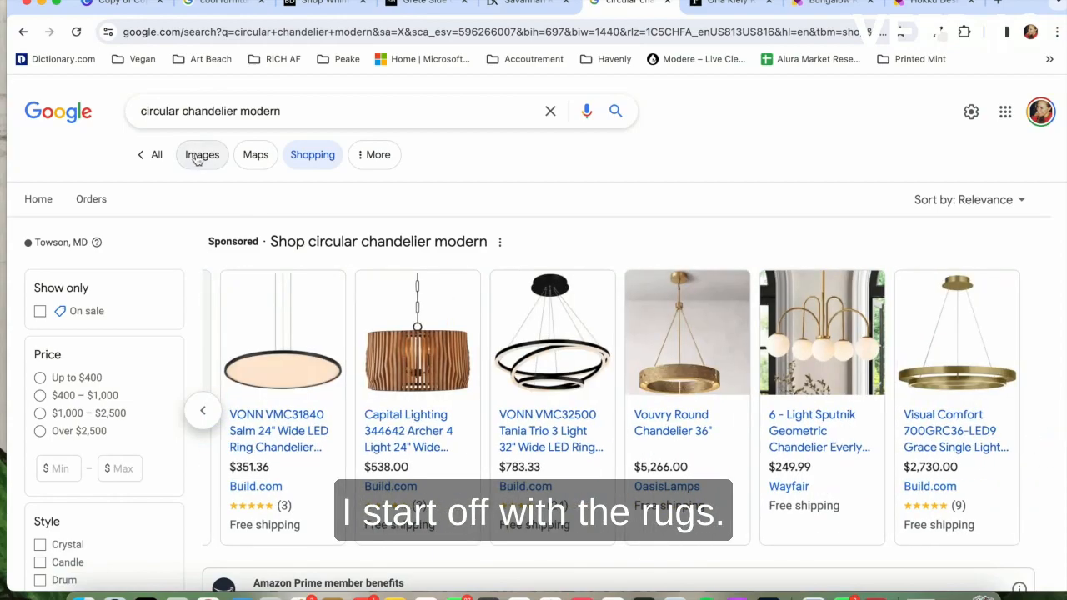
# From the chandelier image results, open the pink Marshmallow Chandelier and capture a screenshot of its product photo.
pyautogui.scroll(-5, 533, 375)
pyautogui.scroll(-5, 533, 375)
pyautogui.click(229, 433)
pyautogui.scroll(-3, 229, 433)
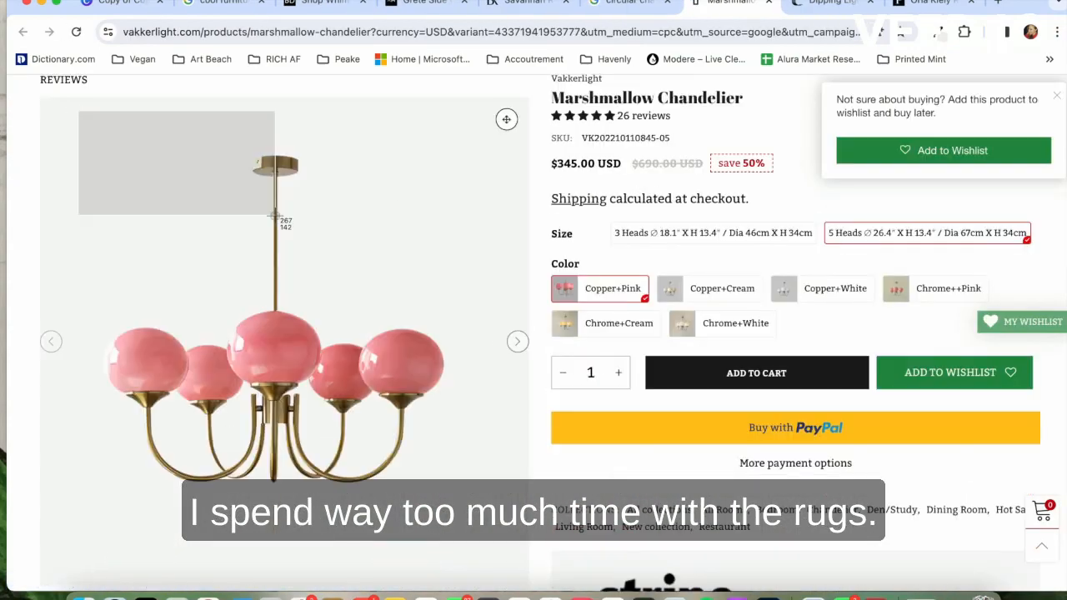
# View the blue striped Arteriors Wilson pendant's product page and return to the chandelier results.
pyautogui.hotkey('ctrl', 'shift', 'Tab')
pyautogui.click(342, 417)
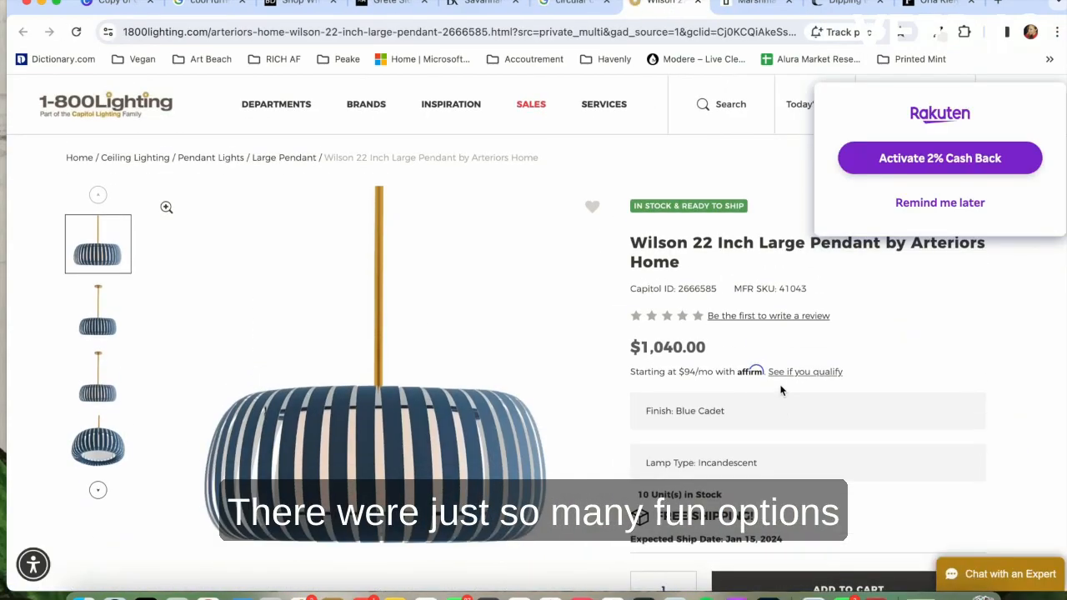
pyautogui.hotkey('ctrl', 'shift', 'Tab')
# Open the Acrylic Pearl Necklace Chandelier from the results and capture a screenshot of its product photo.
pyautogui.scroll(10, 870, 505)
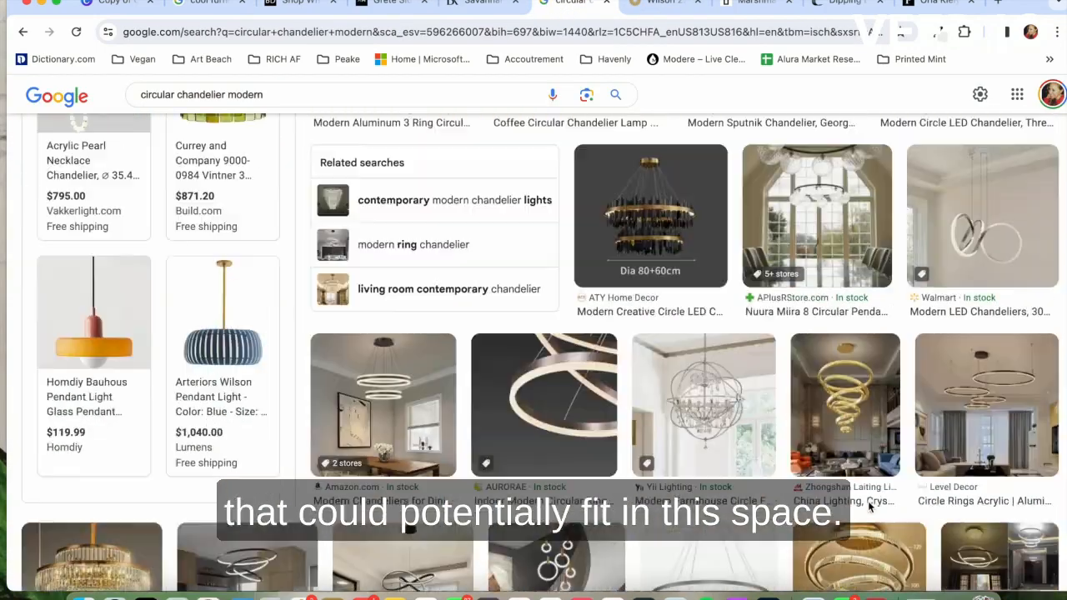
pyautogui.click(115, 273)
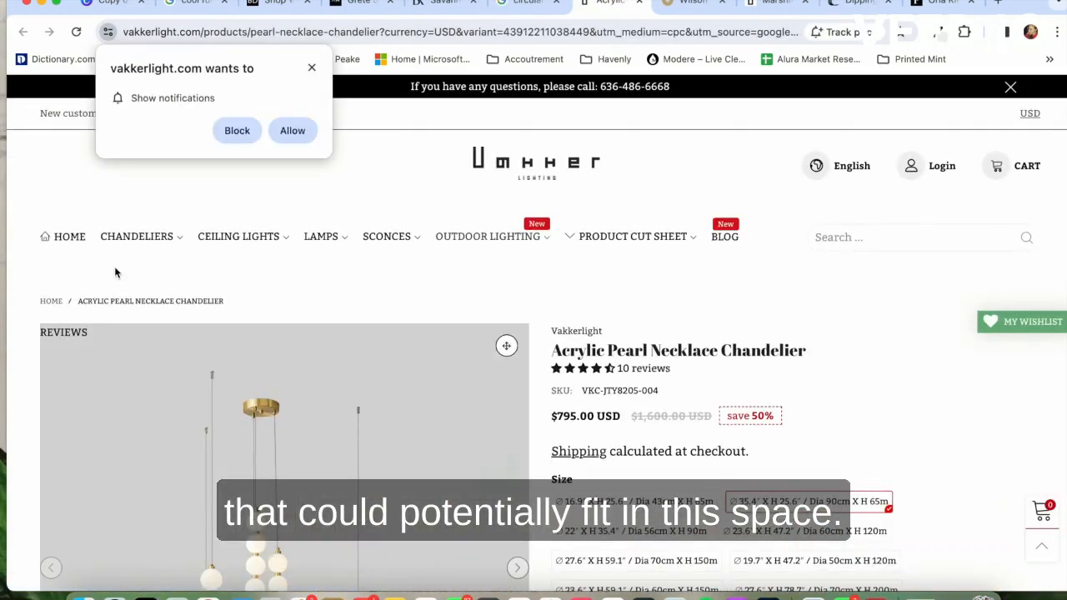
pyautogui.scroll(-5, 114, 273)
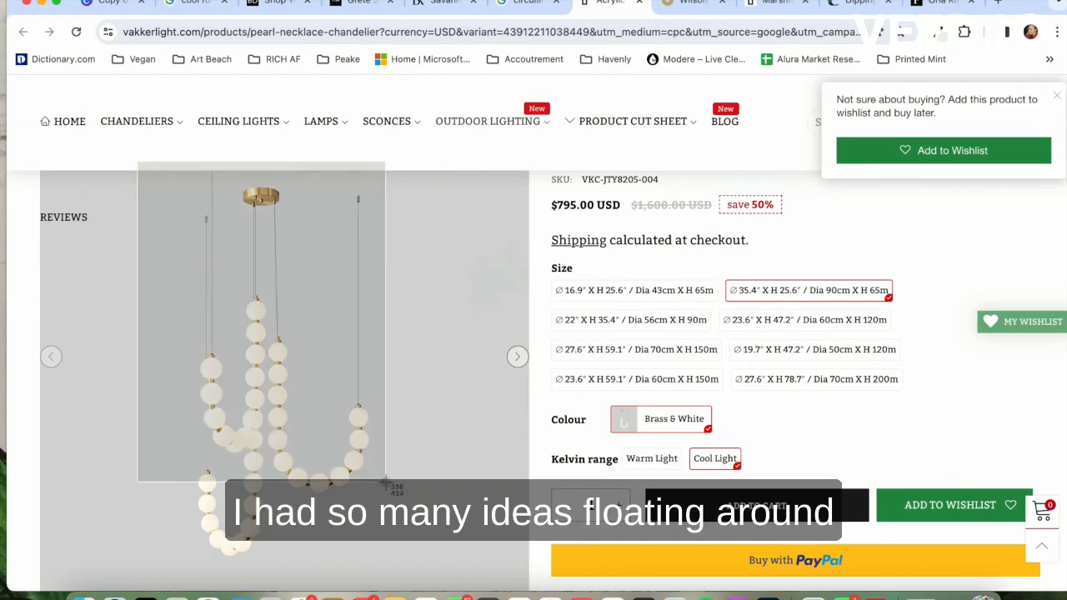
# Switch back to the Canva design, add the pink globe chandelier photo to page 1 and remove its background.
pyautogui.hotkey('ctrl', 'Tab')
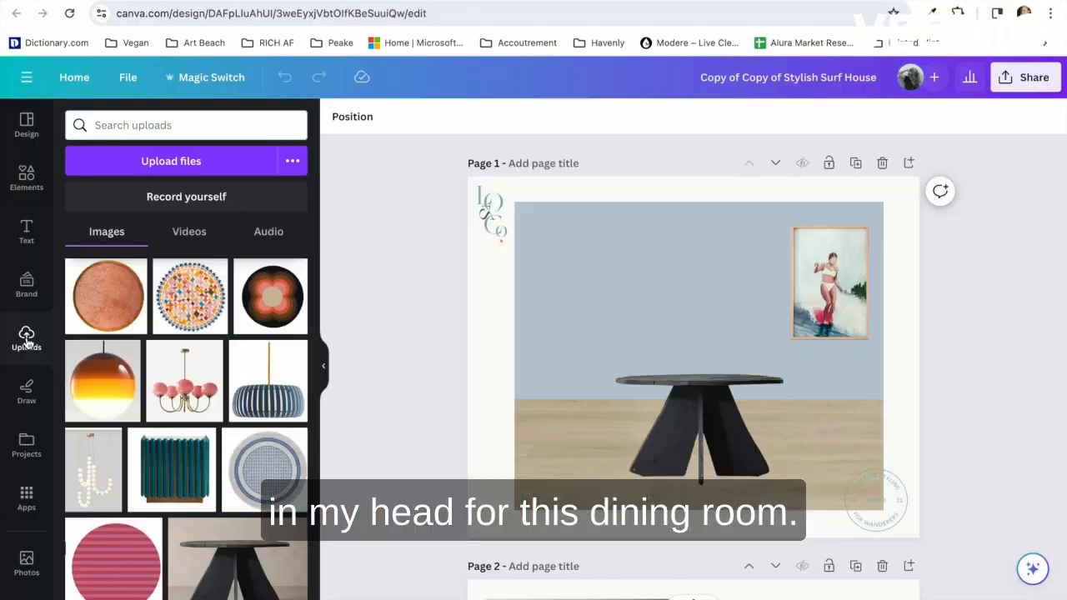
pyautogui.click(188, 392)
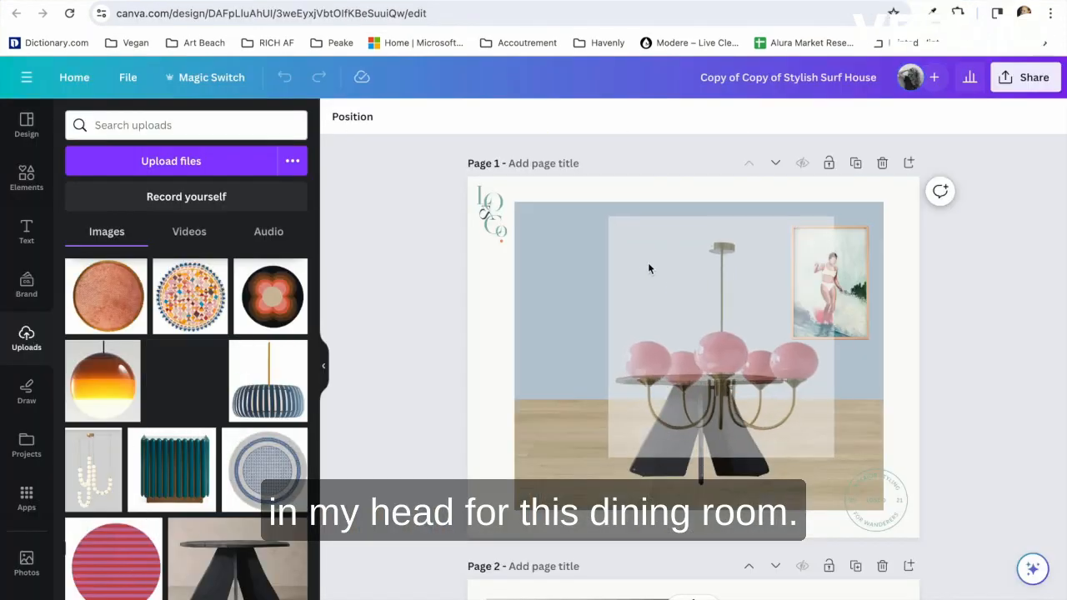
pyautogui.click(361, 122)
pyautogui.click(108, 222)
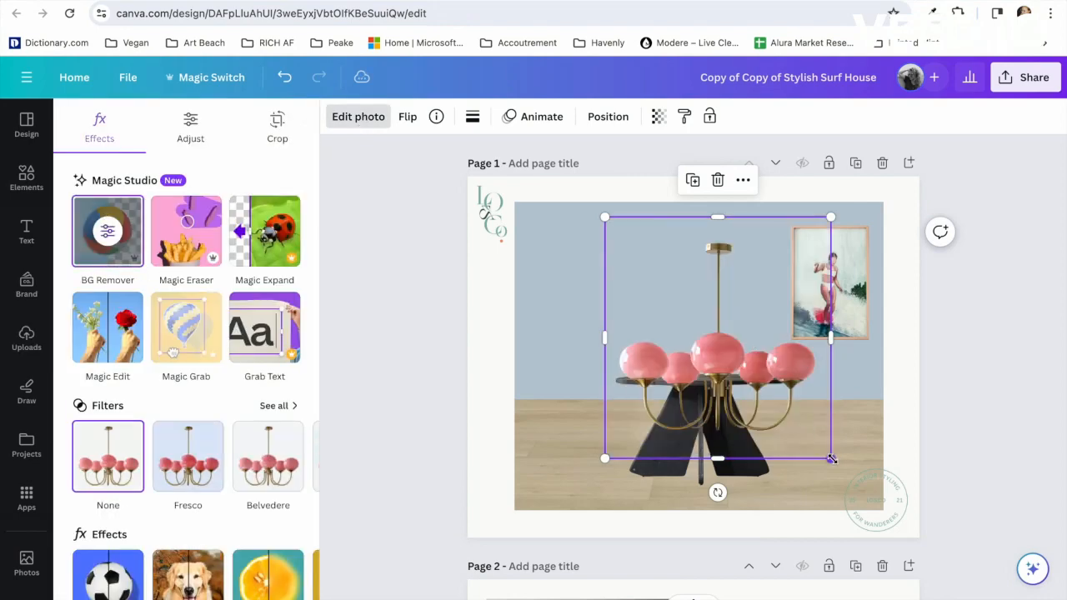
# Shrink the pink chandelier and center it above the dining table, hanging from the top of the wall.
pyautogui.moveTo(831, 458); pyautogui.dragTo(767, 381)
pyautogui.moveTo(703, 331); pyautogui.dragTo(708, 295)
pyautogui.moveTo(770, 349); pyautogui.dragTo(738, 309)
pyautogui.moveTo(661, 271); pyautogui.dragTo(682, 272)
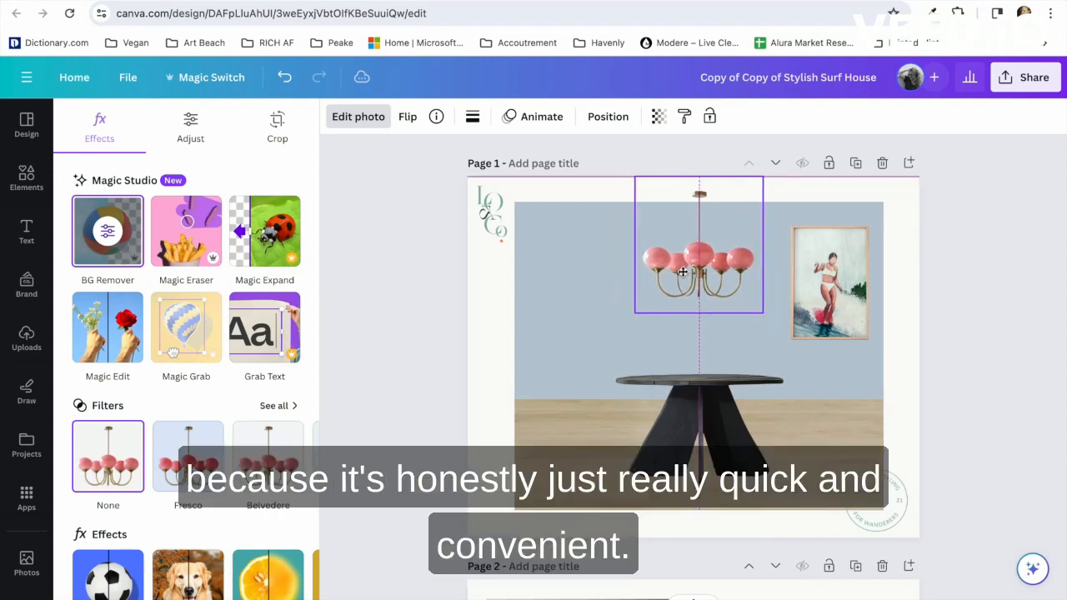
# Add the uploaded photo of the two pink and red chairs to page 1 and remove its background.
pyautogui.click(26, 337)
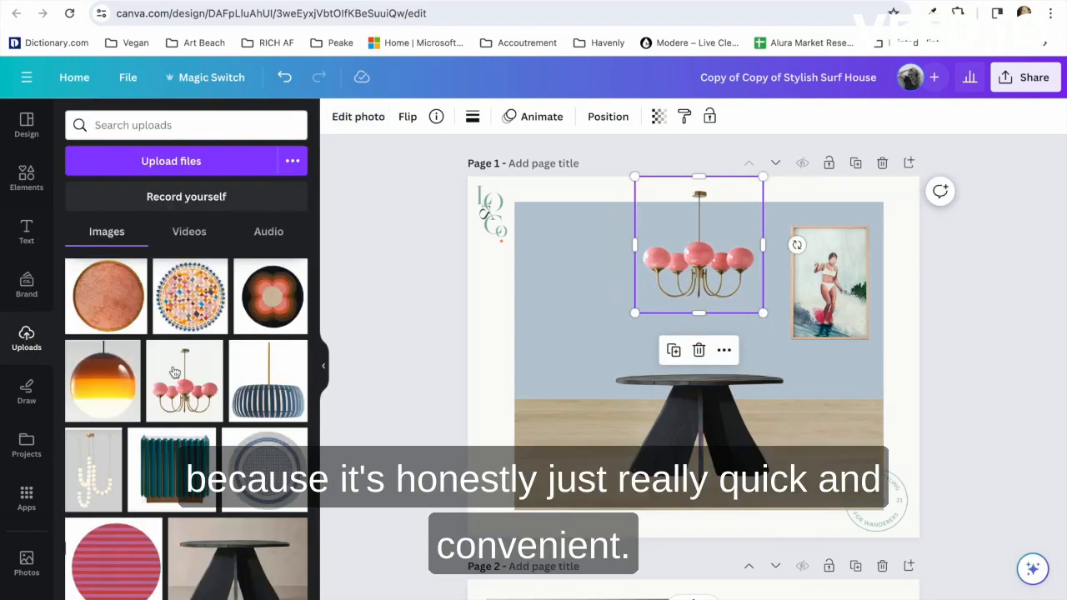
pyautogui.scroll(-5, 134, 438)
pyautogui.click(93, 465)
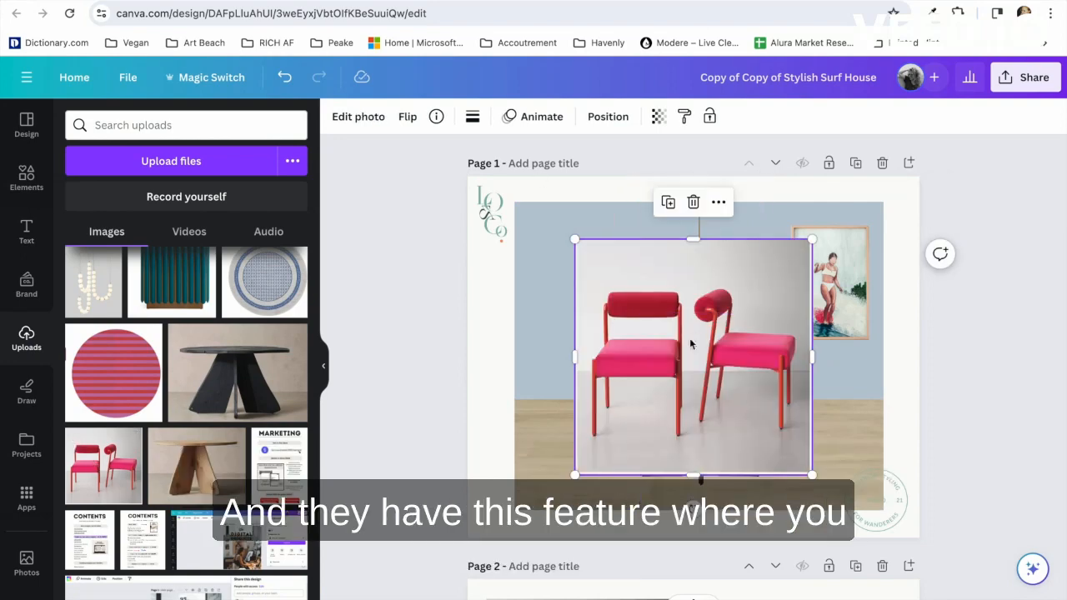
pyautogui.click(359, 117)
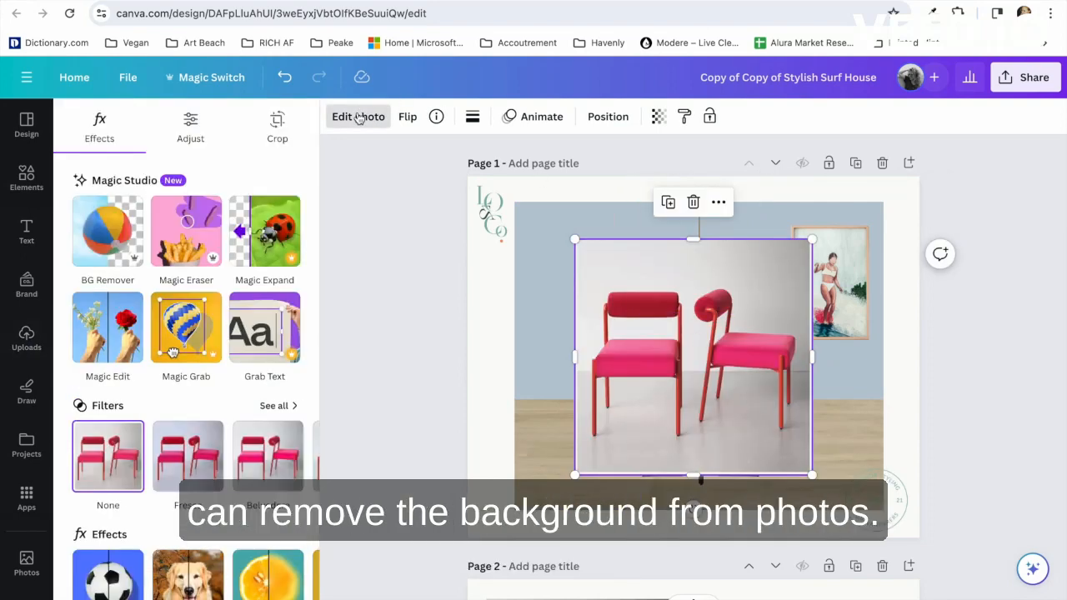
pyautogui.click(109, 249)
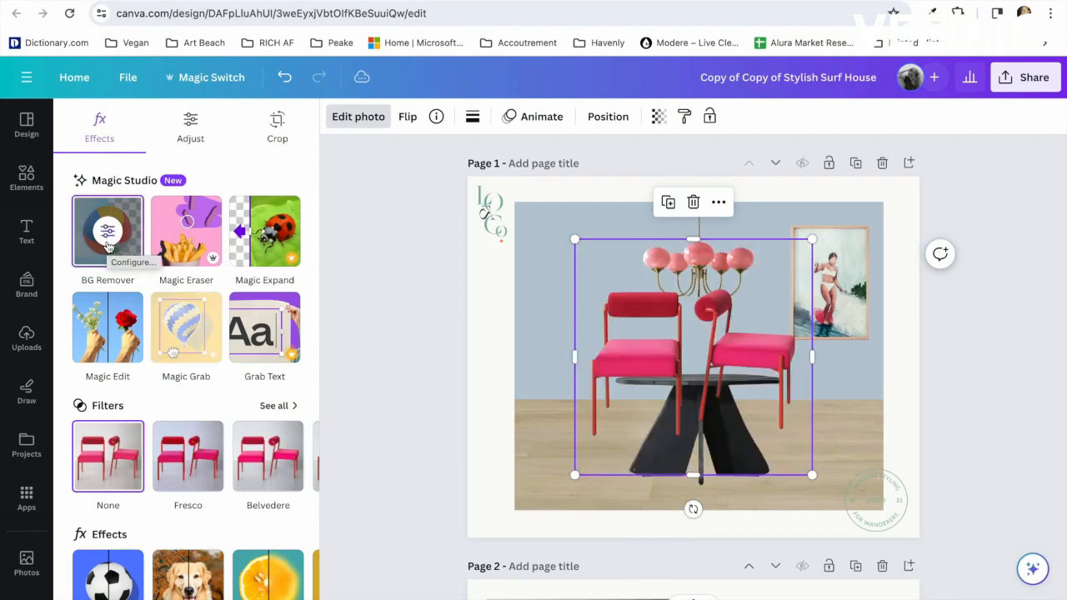
# Crop the chair photo so only the side-facing chair remains, trimming the empty space around it.
pyautogui.moveTo(575, 357); pyautogui.dragTo(689, 351)
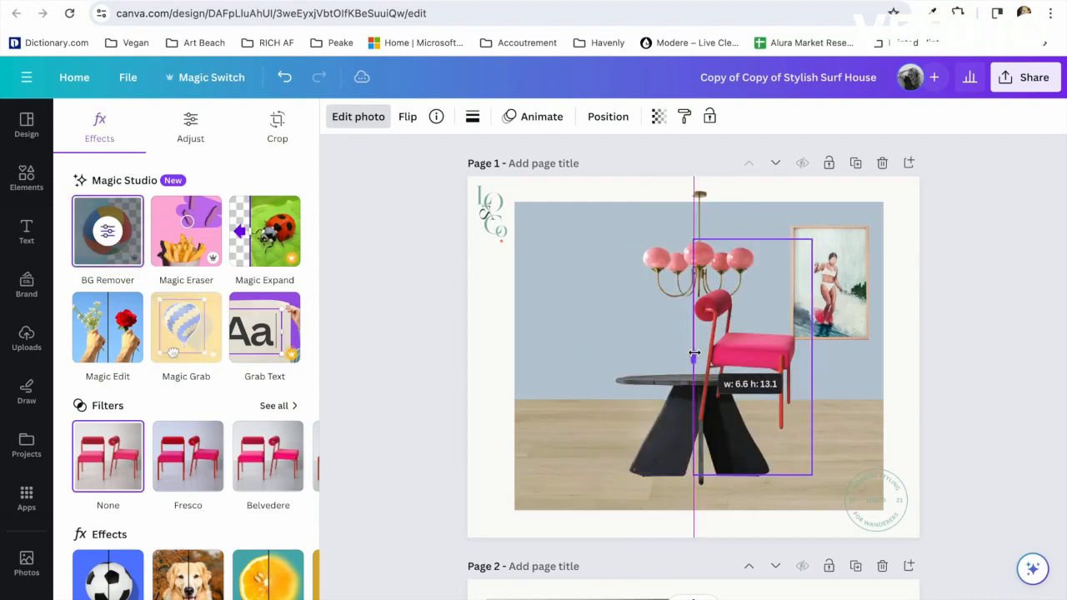
pyautogui.moveTo(756, 476); pyautogui.dragTo(753, 437)
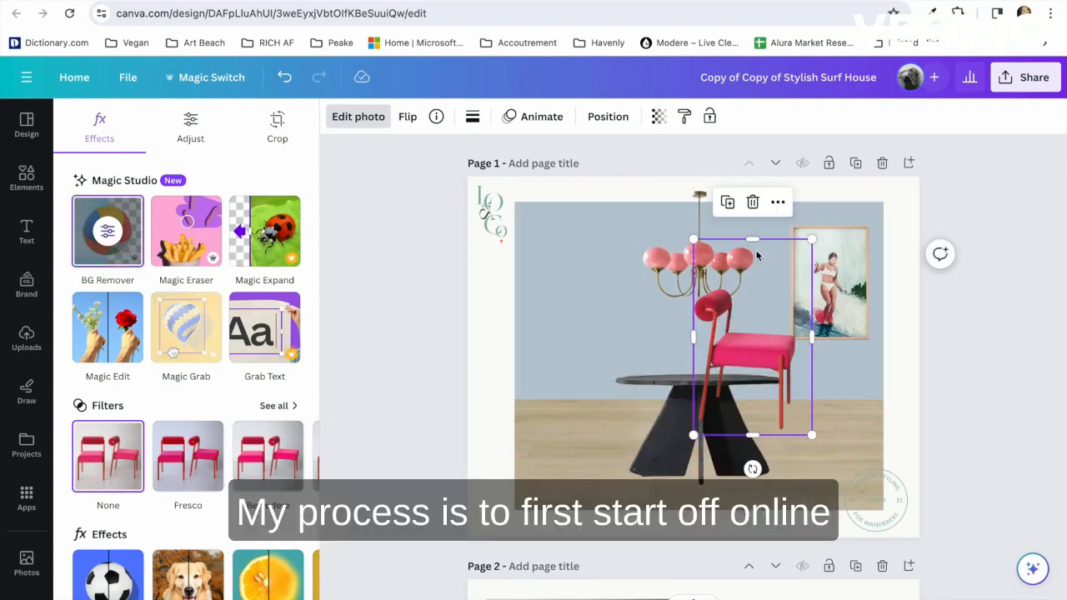
pyautogui.moveTo(753, 269); pyautogui.dragTo(753, 285)
pyautogui.click(879, 345)
pyautogui.moveTo(771, 347); pyautogui.dragTo(670, 371)
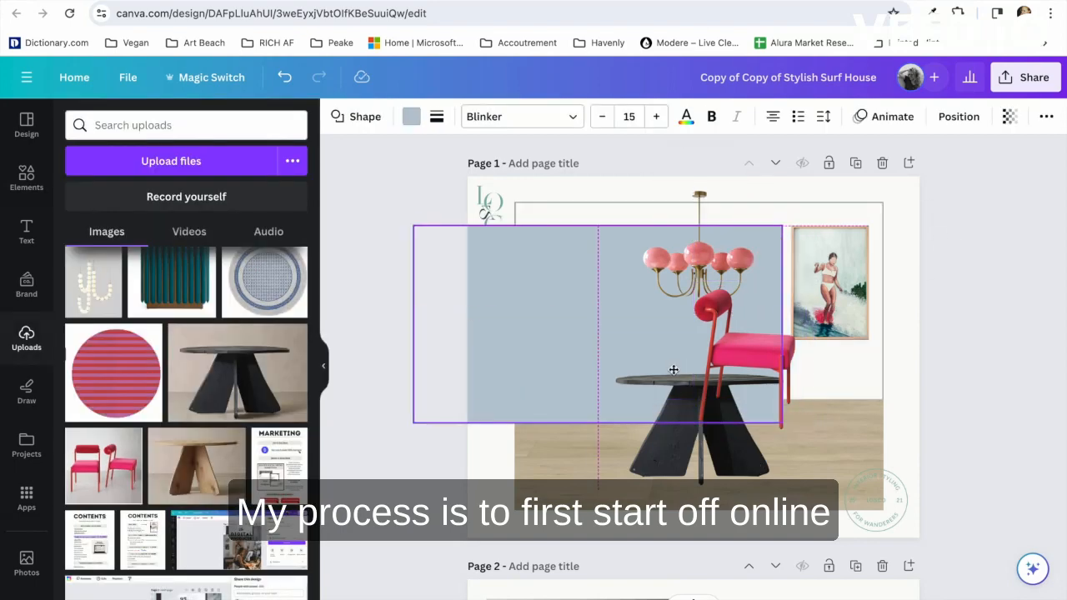
pyautogui.press('super+z')
# Place the pink chair on the floor to the left of the black table and shrink it slightly.
pyautogui.click(765, 348)
pyautogui.moveTo(764, 348); pyautogui.dragTo(599, 406)
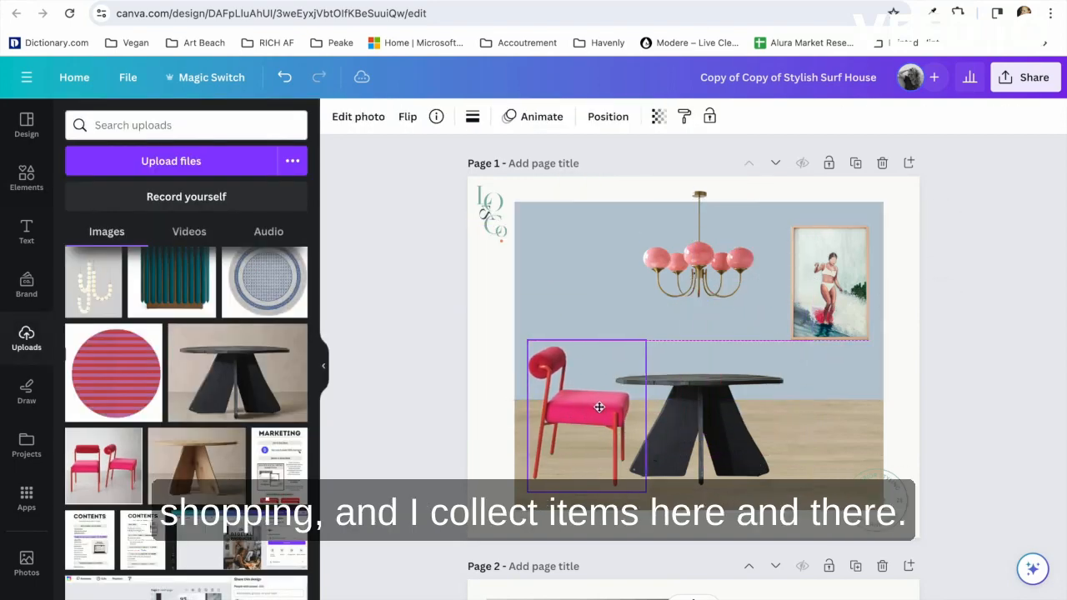
pyautogui.moveTo(531, 341); pyautogui.dragTo(544, 356)
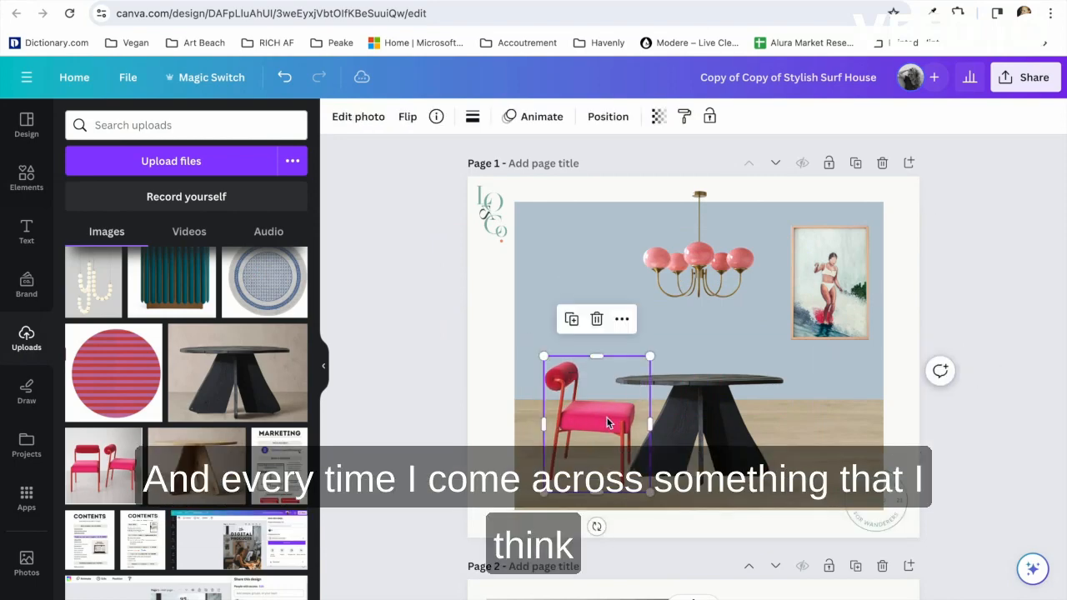
# Nudge the chair left until it clears the table base while staying within the room's left edge.
pyautogui.hotkey('shift', 'Left')
pyautogui.hotkey('shift', 'Left')
pyautogui.hotkey('shift', 'Left')
pyautogui.hotkey('shift', 'Left')
pyautogui.hotkey('shift', 'Left')
pyautogui.hotkey('shift', 'Left')
pyautogui.hotkey('shift', 'Left')
pyautogui.hotkey('shift', 'Left')
pyautogui.hotkey('shift', 'Right')
pyautogui.hotkey('shift', 'Right')
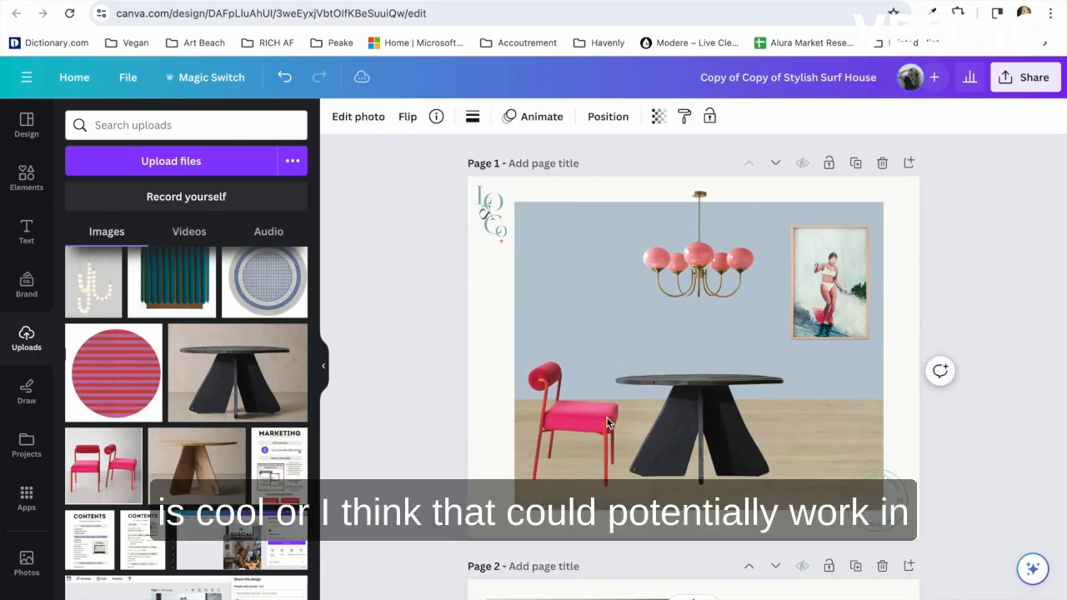
pyautogui.press('Right')
pyautogui.press('Right')
pyautogui.press('Right')
pyautogui.press('Right')
# Add the teal fluted cabinet photo with its background removed and fit it at a reduced size beneath the surfer artwork.
pyautogui.scroll(3, 160, 344)
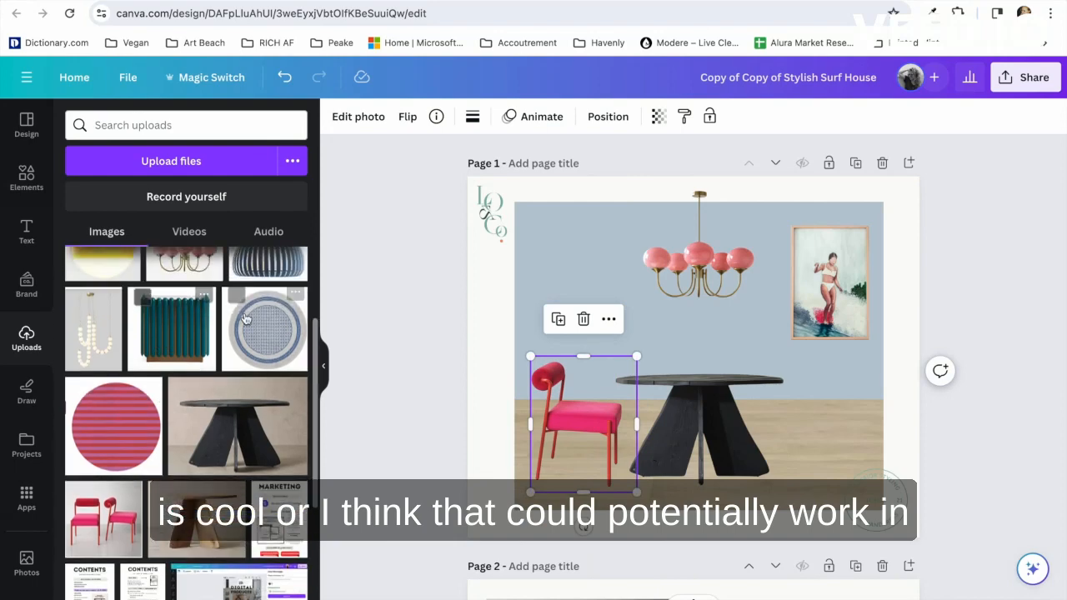
pyautogui.click(173, 417)
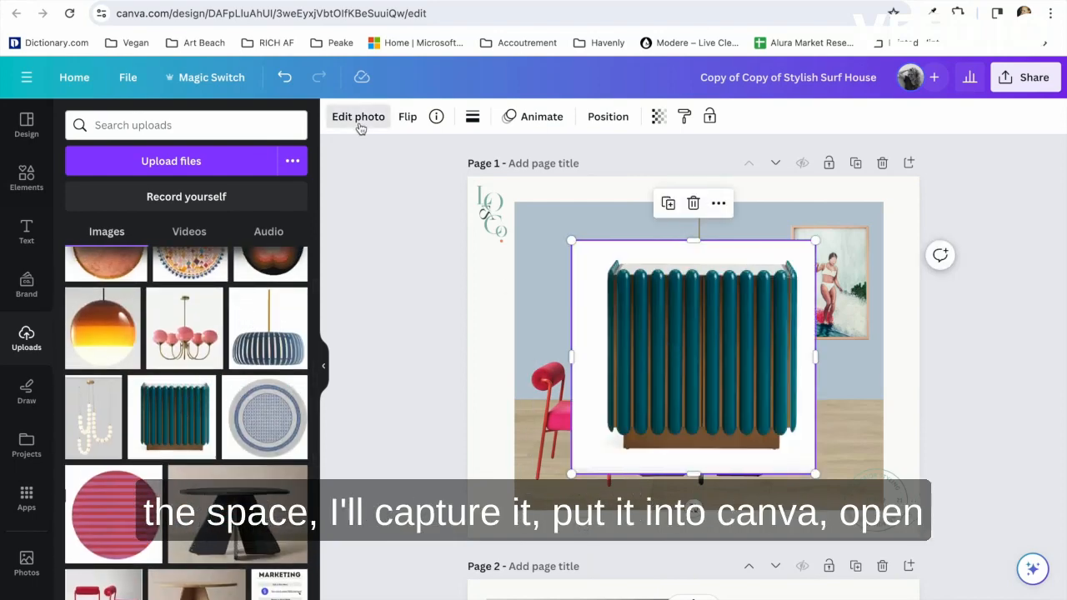
pyautogui.click(359, 117)
pyautogui.click(113, 231)
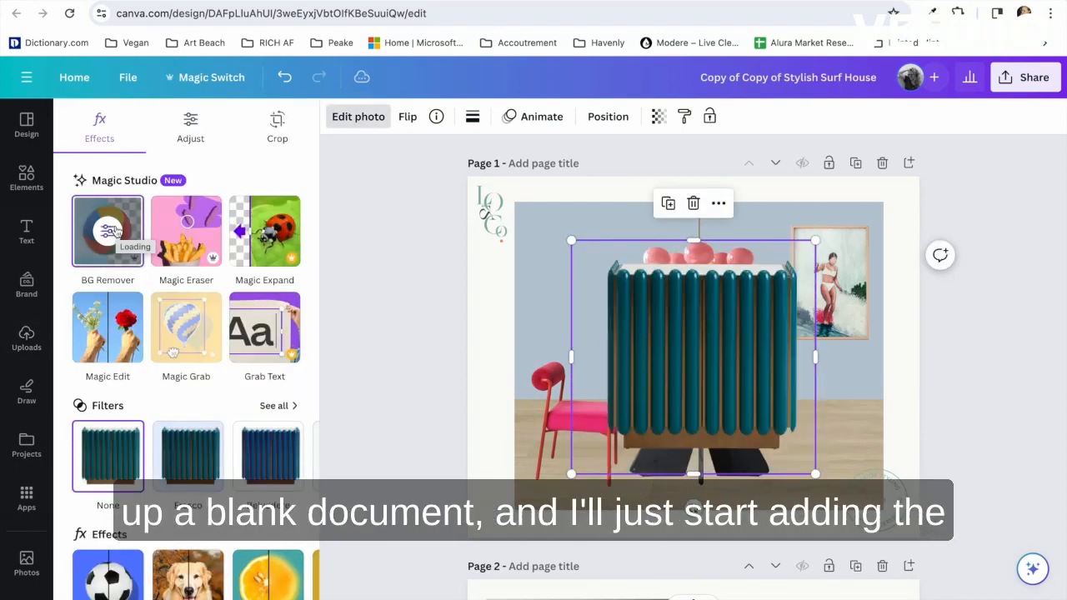
pyautogui.moveTo(568, 241); pyautogui.dragTo(614, 281)
pyautogui.moveTo(716, 322)
pyautogui.mouseDown()
pyautogui.moveTo(761, 362)
pyautogui.moveTo(843, 355)
pyautogui.mouseUp()
# Try the round blue-and-gray bordered rug in the room with its background removed.
pyautogui.click(25, 337)
pyautogui.click(264, 470)
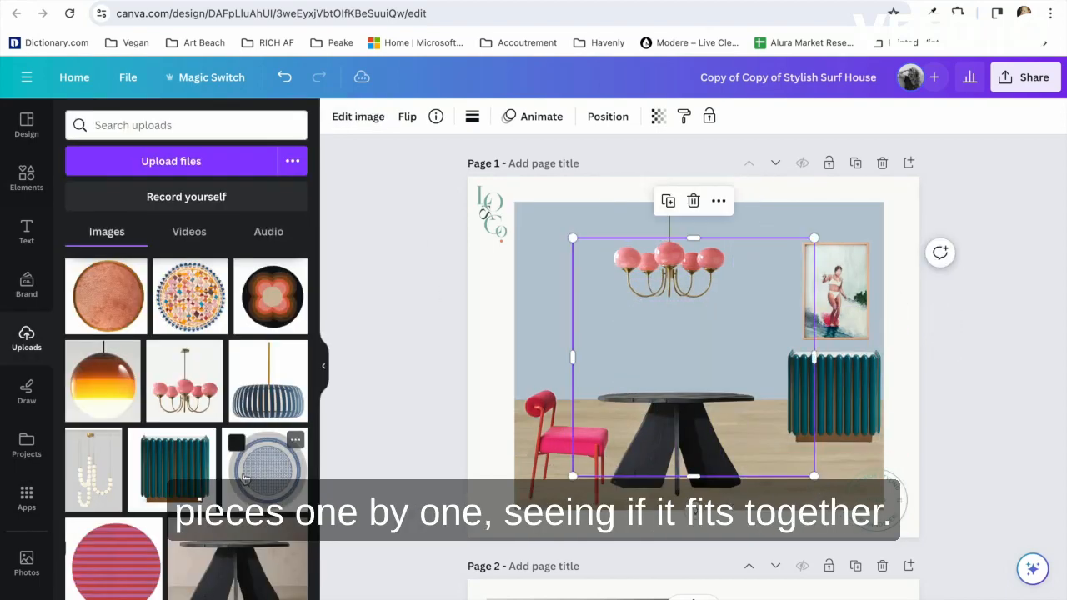
pyautogui.click(350, 120)
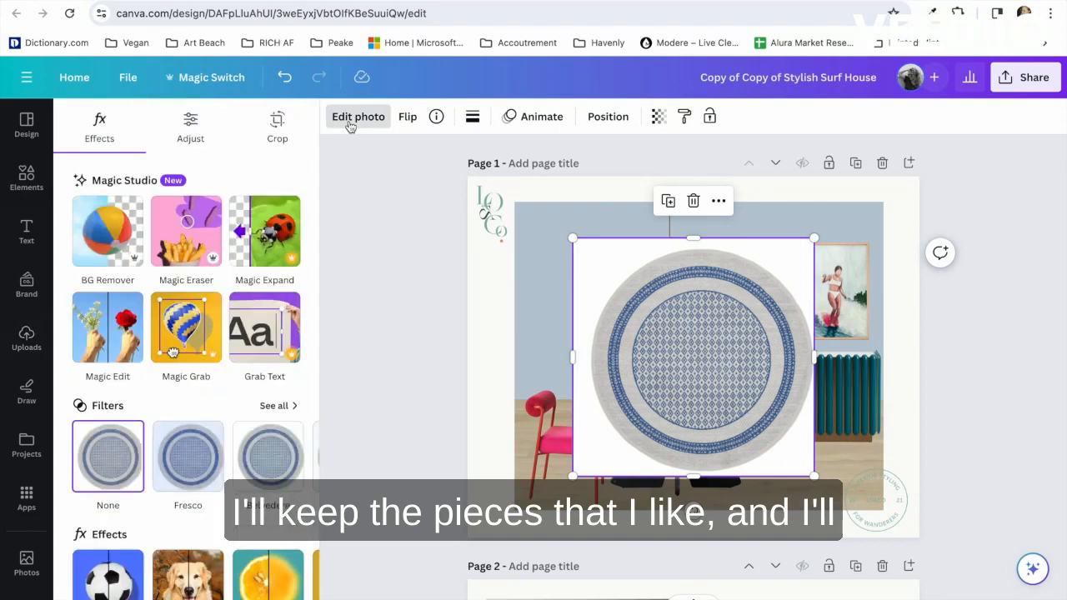
pyautogui.click(101, 228)
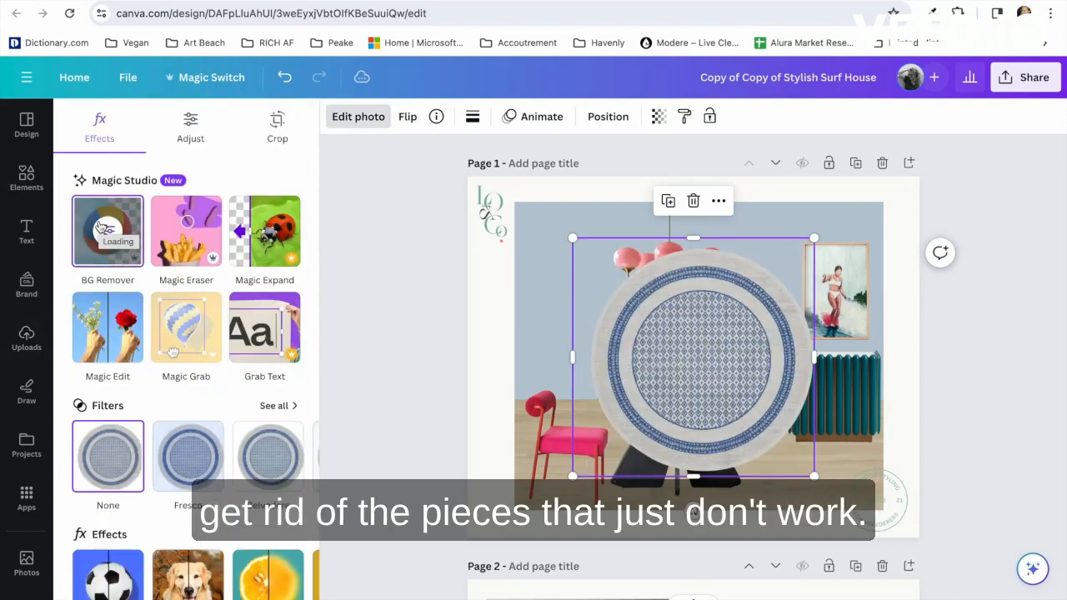
pyautogui.moveTo(543, 326); pyautogui.dragTo(472, 301)
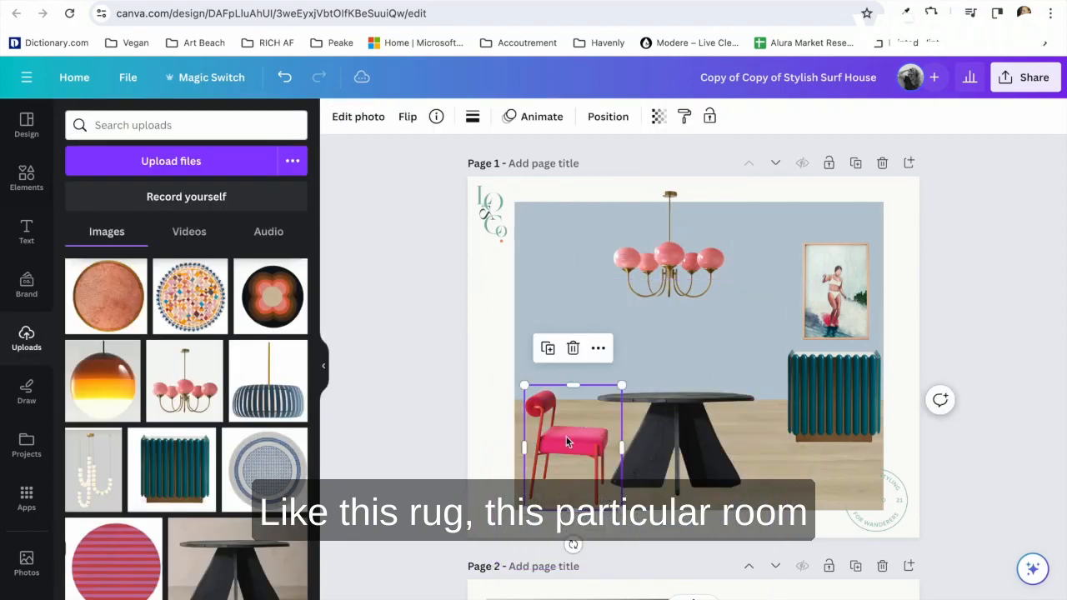
# Place a mirrored duplicate of the pink chair at the table's right side and shift the artwork and teal cabinet slightly left.
pyautogui.click(549, 349)
pyautogui.moveTo(588, 447); pyautogui.dragTo(772, 431)
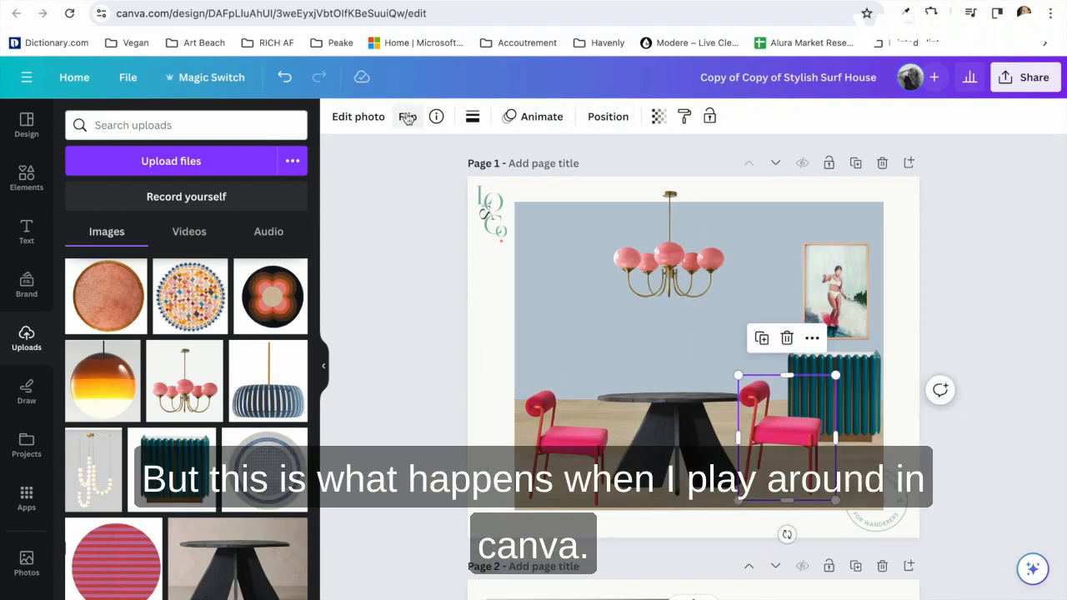
pyautogui.moveTo(784, 436); pyautogui.dragTo(775, 433)
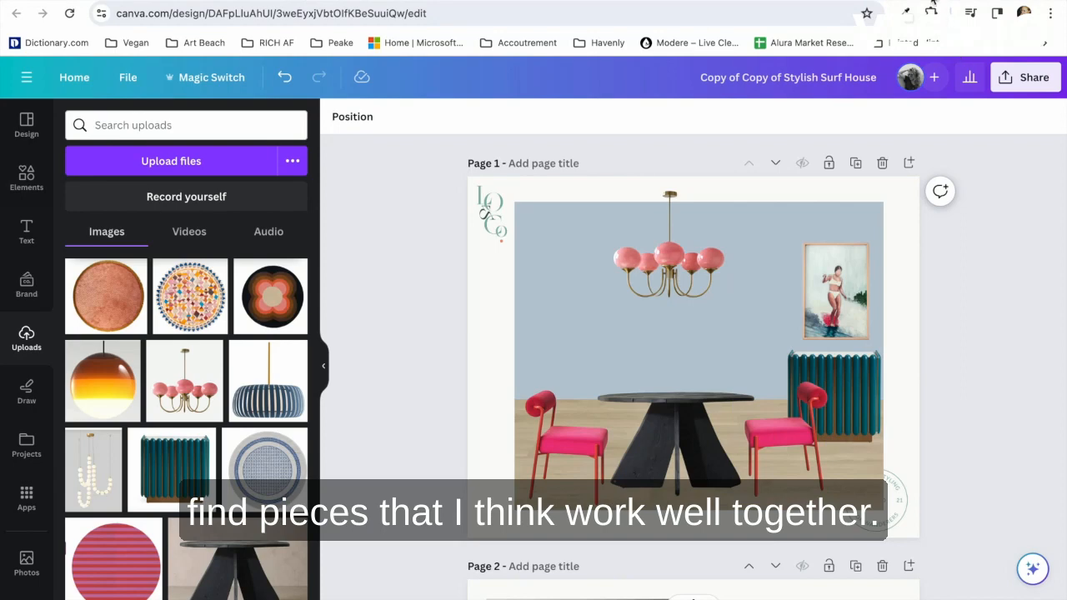
pyautogui.click(827, 309)
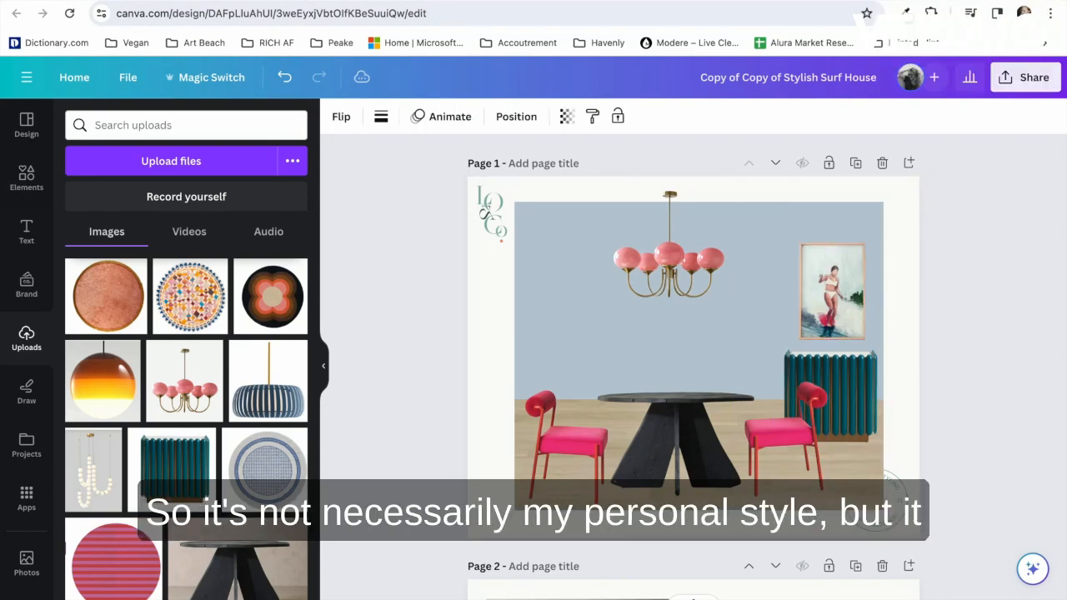
# Switch to the Shapes Decor page for the Abstract Peonies curtains and capture a screenshot of the window curtain photo.
pyautogui.click(961, 462)
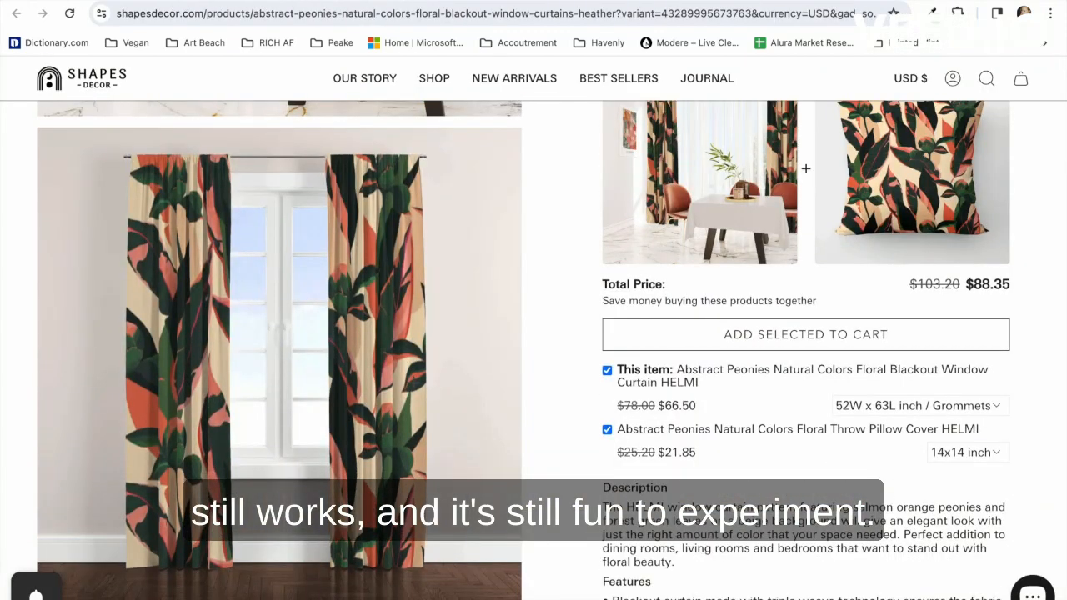
pyautogui.scroll(-1, 573, 399)
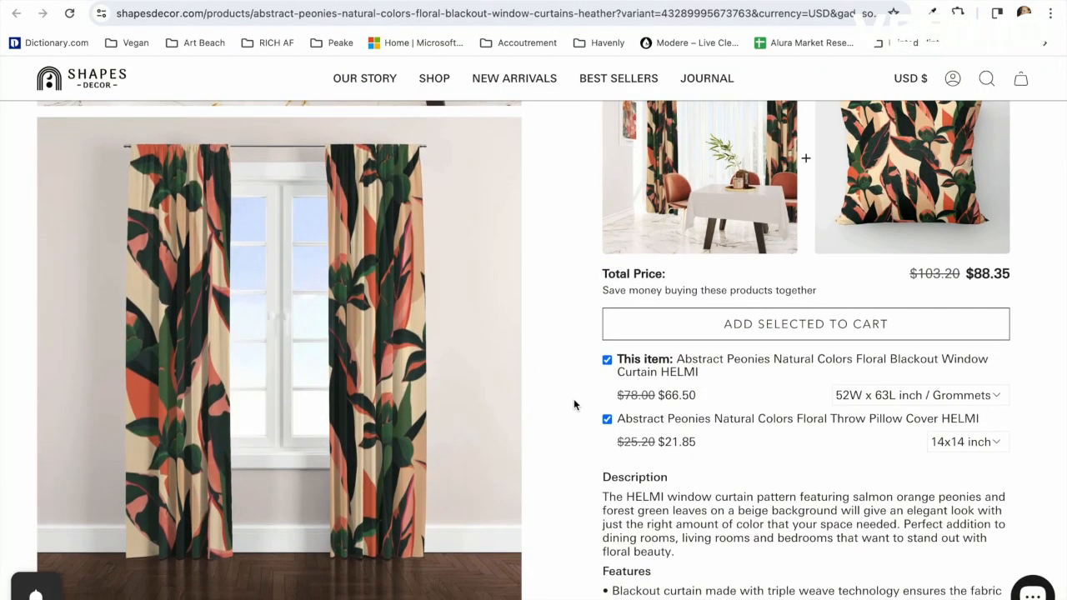
pyautogui.press('super+shift+4')
pyautogui.moveTo(77, 130); pyautogui.dragTo(490, 336)
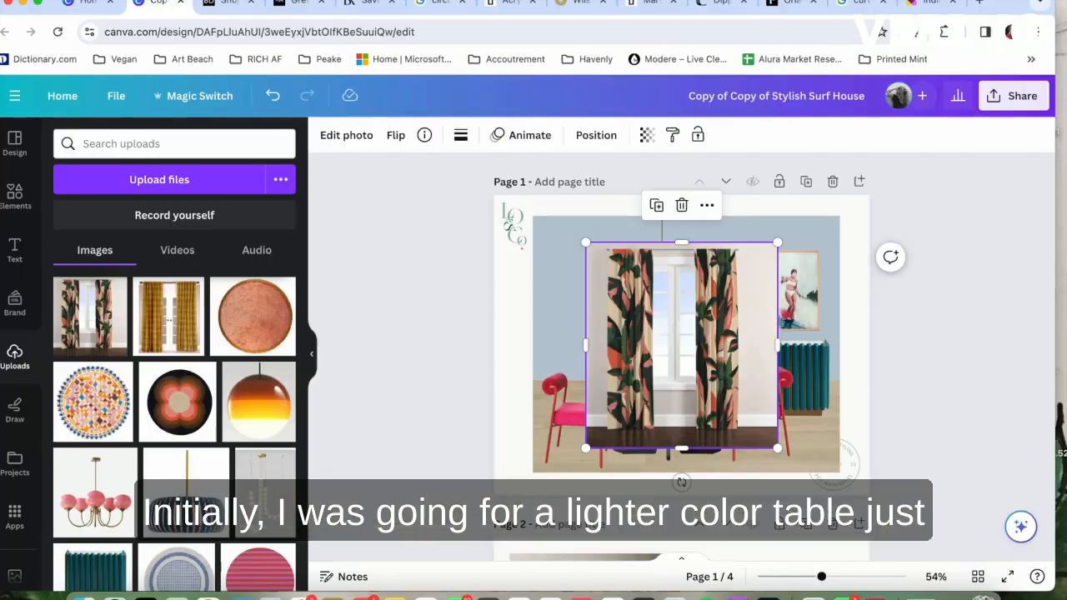
# Delete the mustard curtain photo and place the floral one at the blue wall's upper-left corner, cropping its right edge slightly.
pyautogui.moveTo(704, 334); pyautogui.dragTo(789, 415)
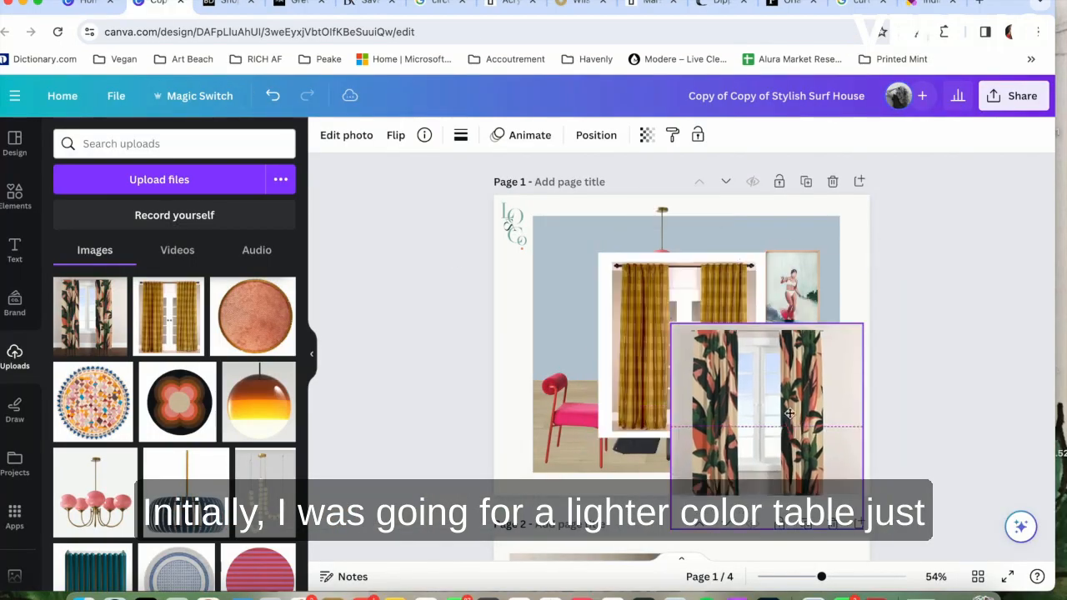
pyautogui.click(646, 331)
pyautogui.press('Delete')
pyautogui.moveTo(720, 429); pyautogui.dragTo(581, 320)
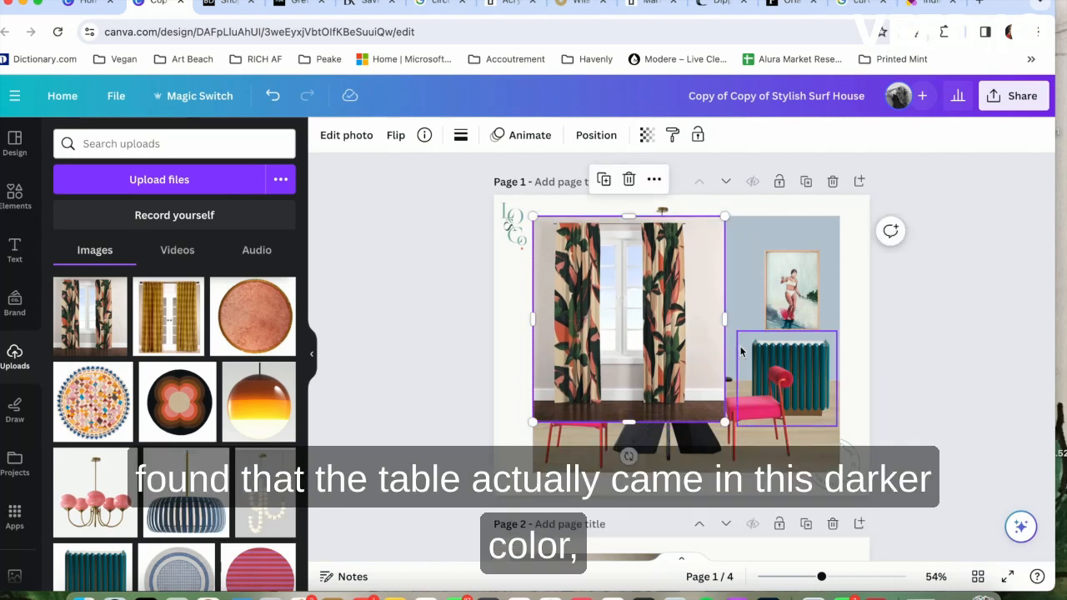
pyautogui.moveTo(724, 320); pyautogui.dragTo(714, 340)
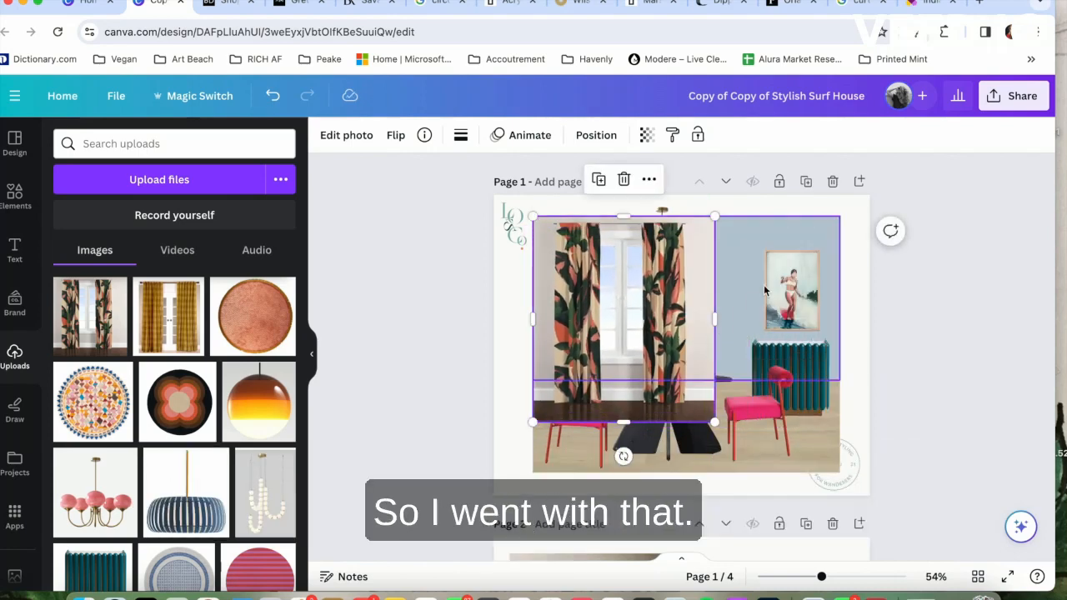
# Recolor the blue wall with the light warm gray sampled from the floral curtain photo.
pyautogui.click(737, 288)
pyautogui.scroll(5, 737, 288)
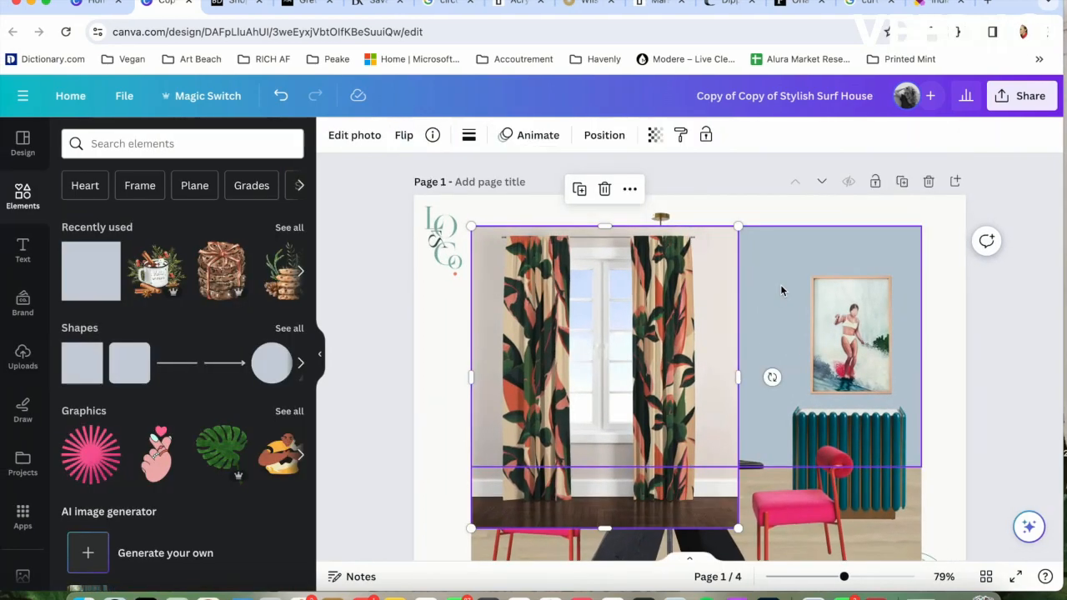
pyautogui.click(781, 291)
pyautogui.click(407, 135)
pyautogui.scroll(-3, 166, 505)
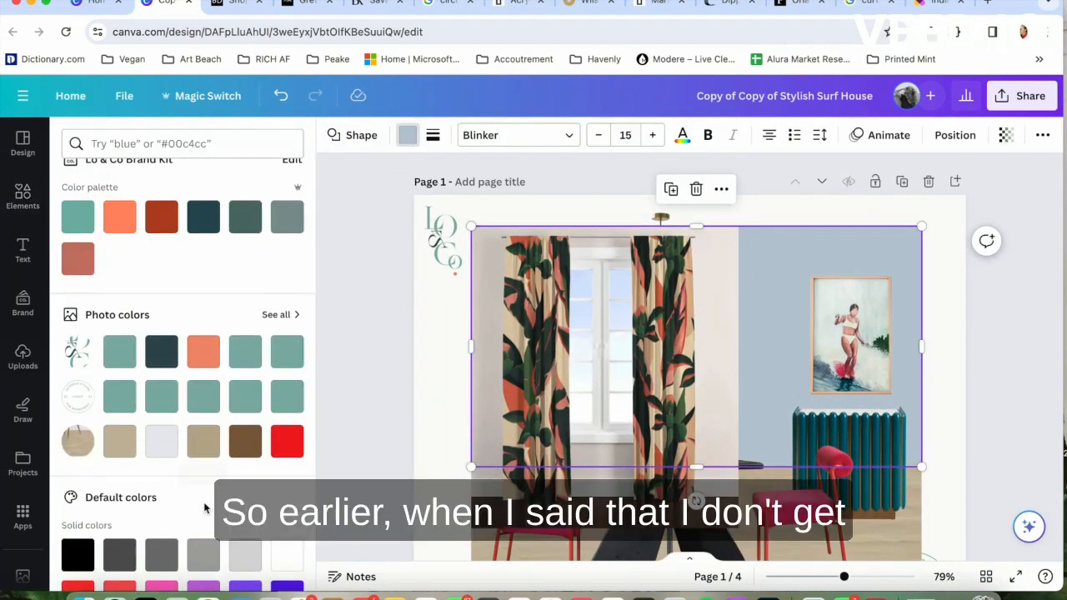
pyautogui.click(276, 315)
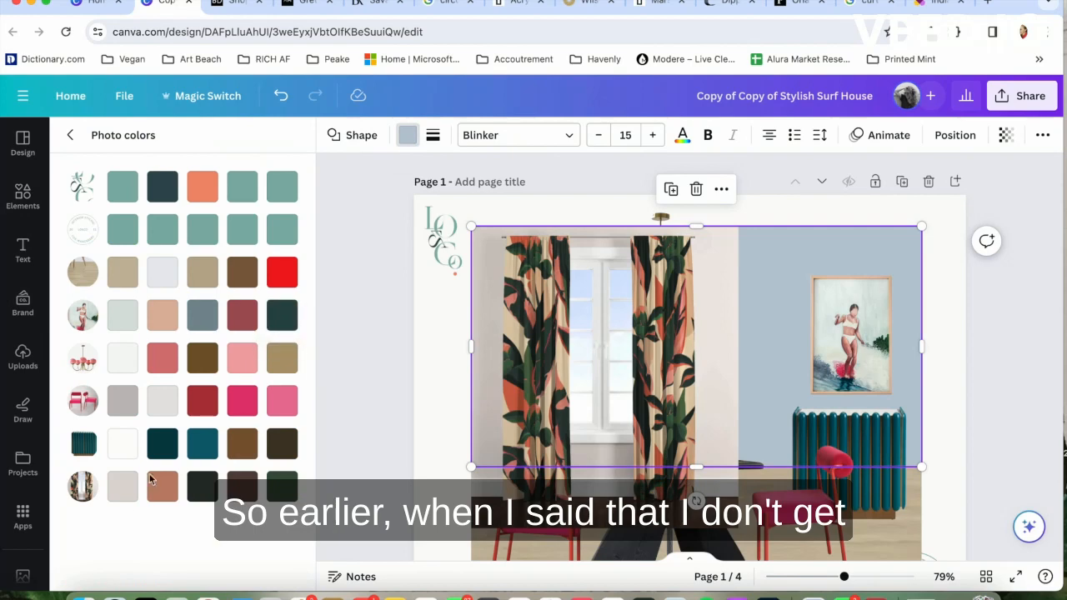
pyautogui.click(122, 492)
# Move the curtain photo and the gray wall out of place and realign both with the room's upper-left corner.
pyautogui.moveTo(677, 315); pyautogui.dragTo(586, 344)
pyautogui.moveTo(483, 243); pyautogui.dragTo(573, 267)
pyautogui.click(514, 279)
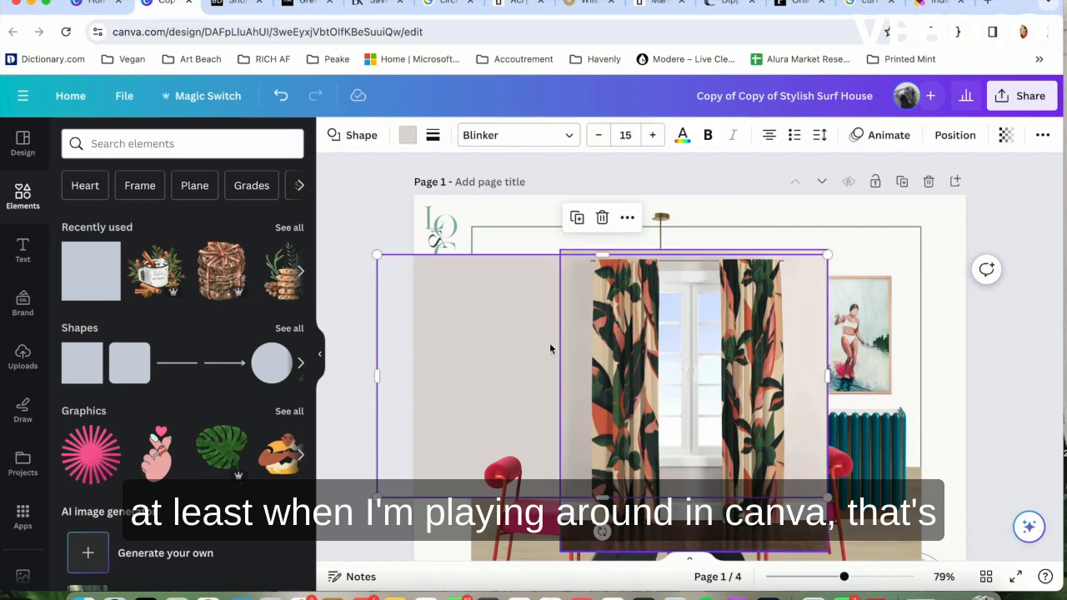
pyautogui.moveTo(549, 349); pyautogui.dragTo(588, 319)
pyautogui.click(624, 362)
pyautogui.moveTo(624, 362); pyautogui.dragTo(535, 339)
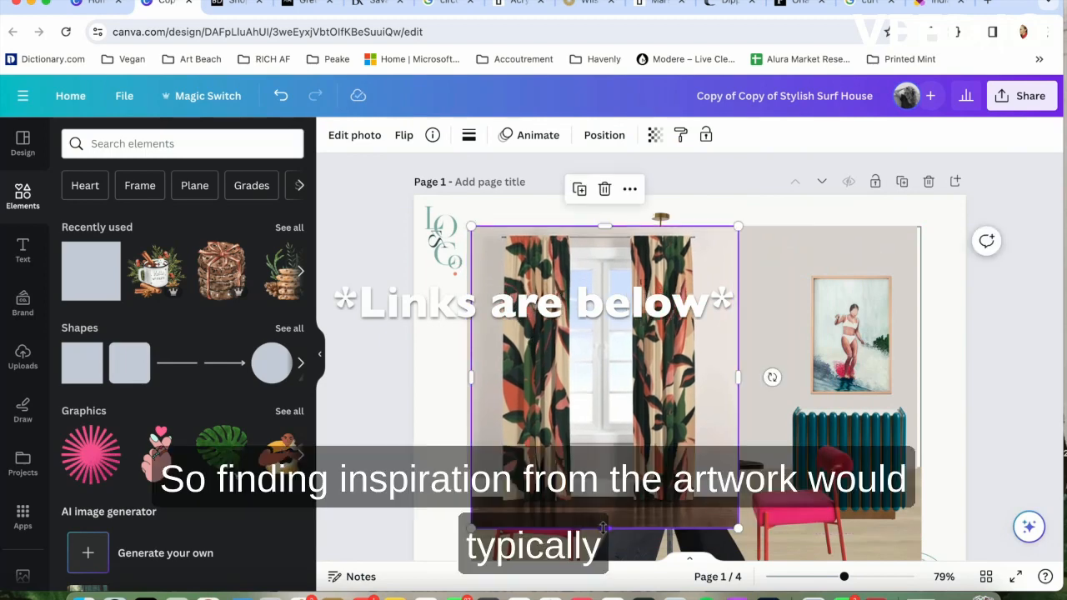
# Crop the dark floor off the curtain photo and move its layer directly beneath the table, above the wall.
pyautogui.moveTo(604, 528); pyautogui.dragTo(594, 505)
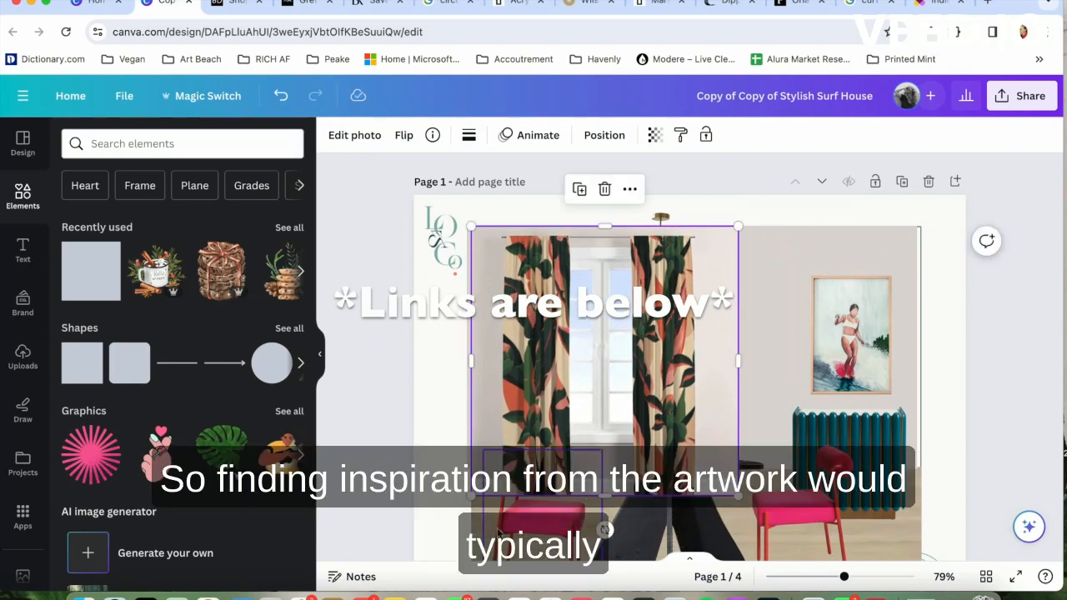
pyautogui.click(594, 134)
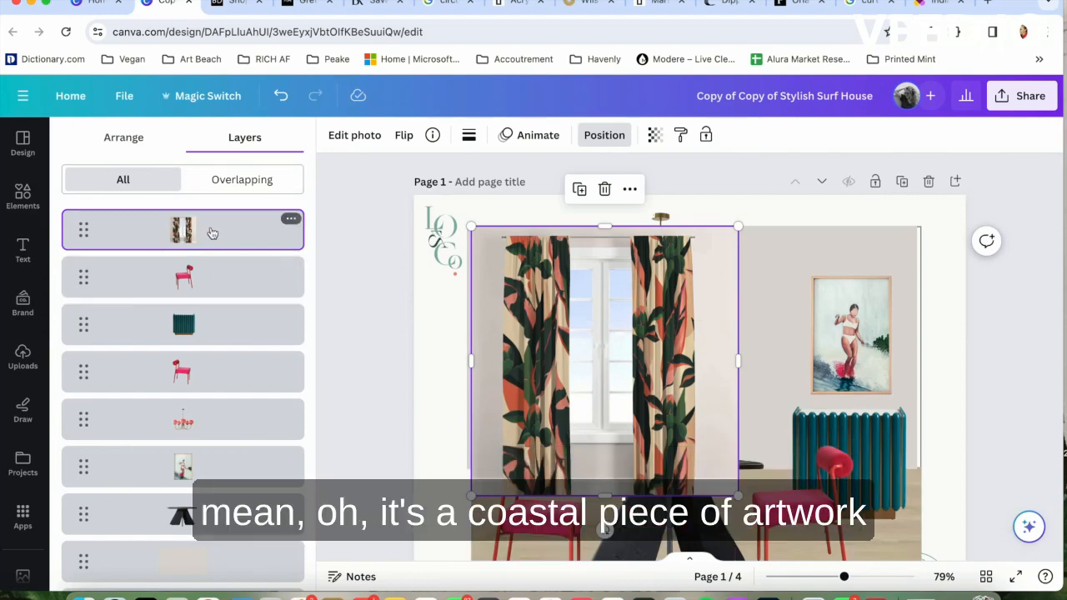
pyautogui.moveTo(212, 231); pyautogui.dragTo(201, 403)
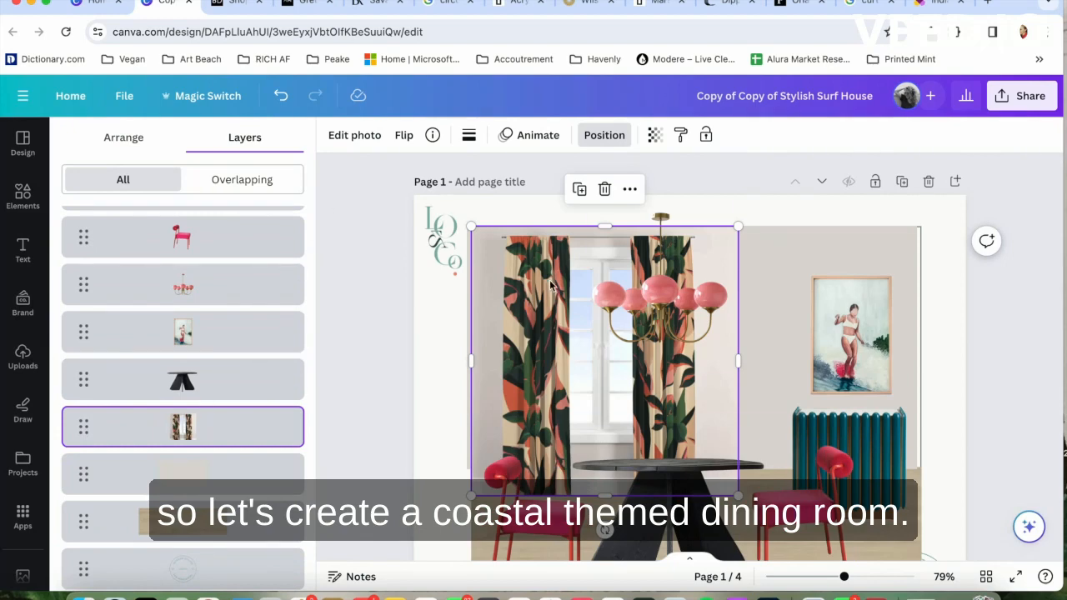
pyautogui.doubleClick(728, 425)
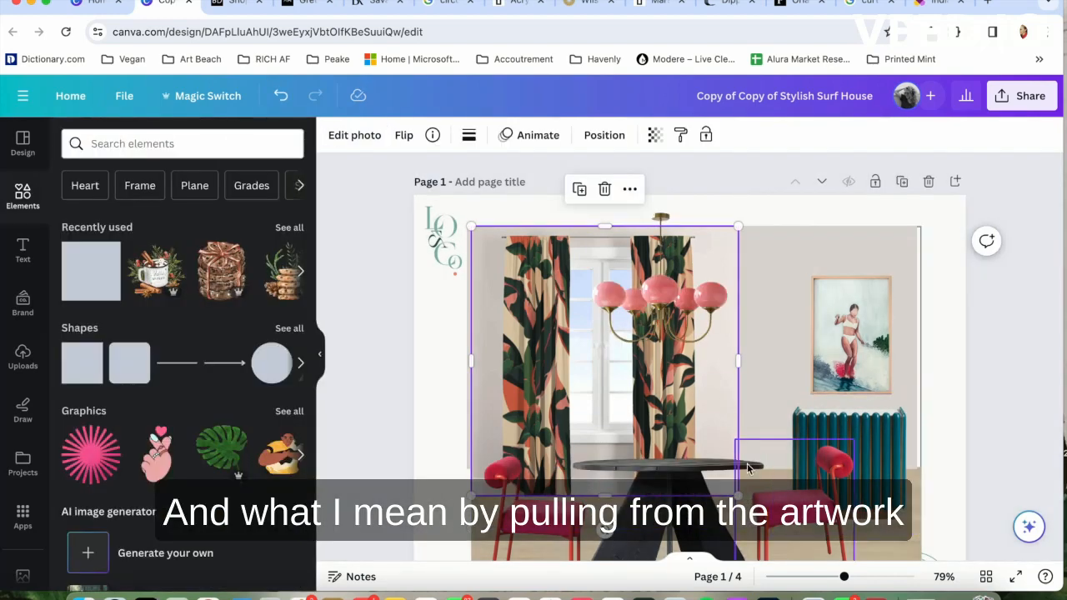
# Scale the curtain photo down proportionally so its lower edge meets the floor line.
pyautogui.moveTo(738, 495); pyautogui.dragTo(709, 482)
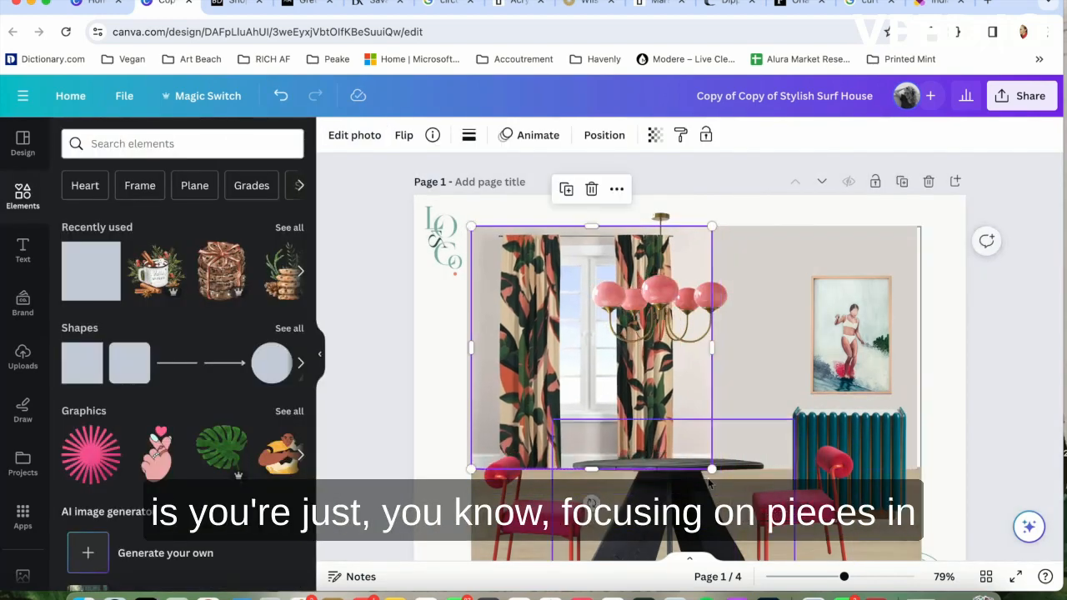
pyautogui.click(442, 367)
pyautogui.click(765, 333)
pyautogui.moveTo(471, 349)
pyautogui.mouseDown()
pyautogui.moveTo(489, 347)
pyautogui.moveTo(471, 349)
pyautogui.mouseUp()
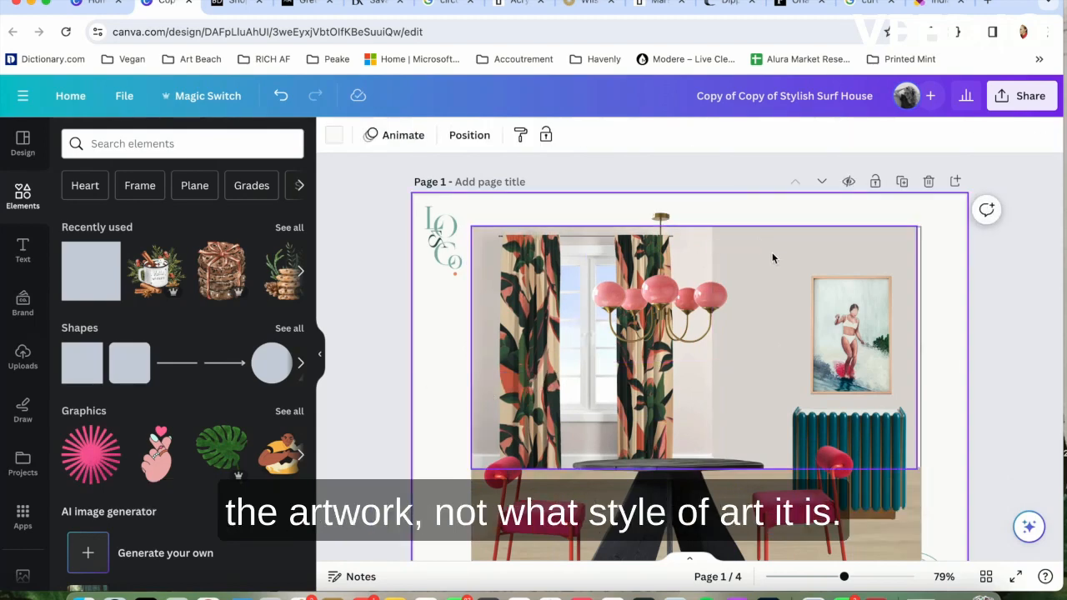
# Recolor the gray wall with a lighter, slightly pinkish off-white that blends with the curtain photo's wall.
pyautogui.click(408, 136)
pyautogui.click(67, 234)
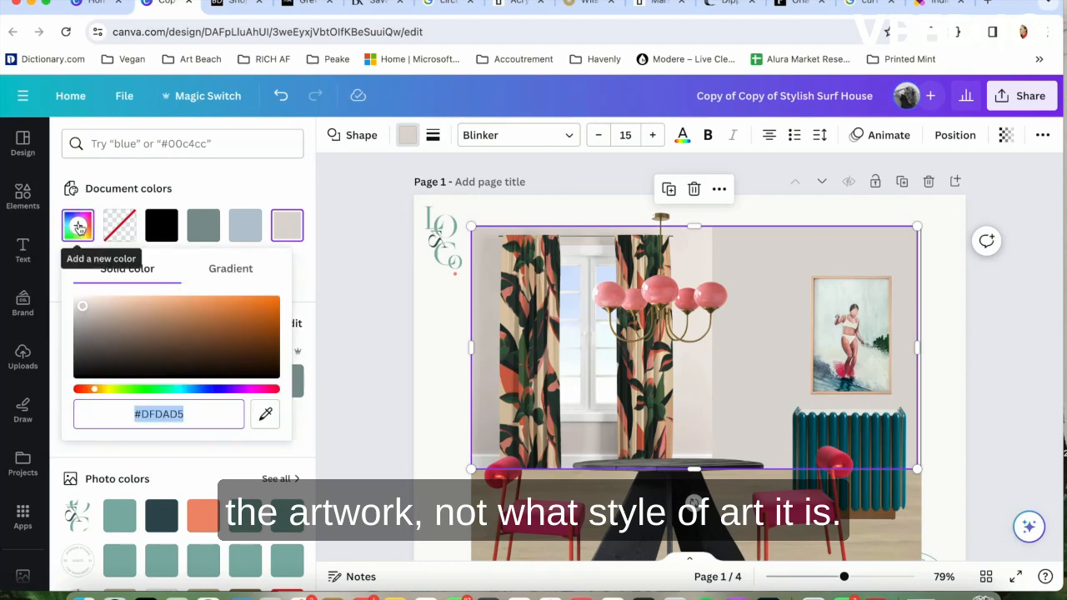
pyautogui.click(84, 314)
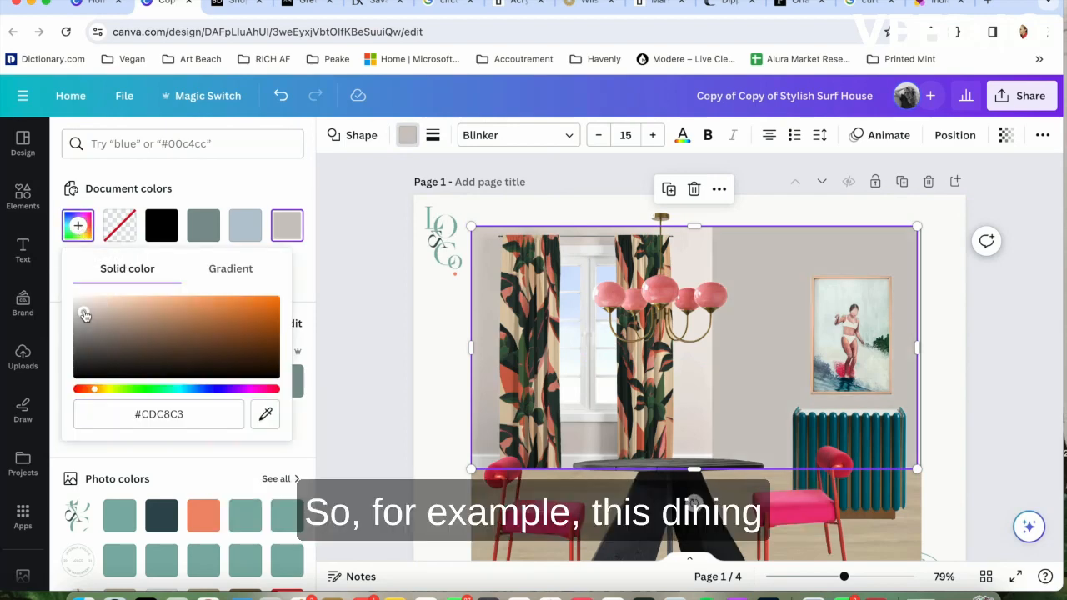
pyautogui.moveTo(84, 314); pyautogui.dragTo(84, 309)
pyautogui.click(985, 354)
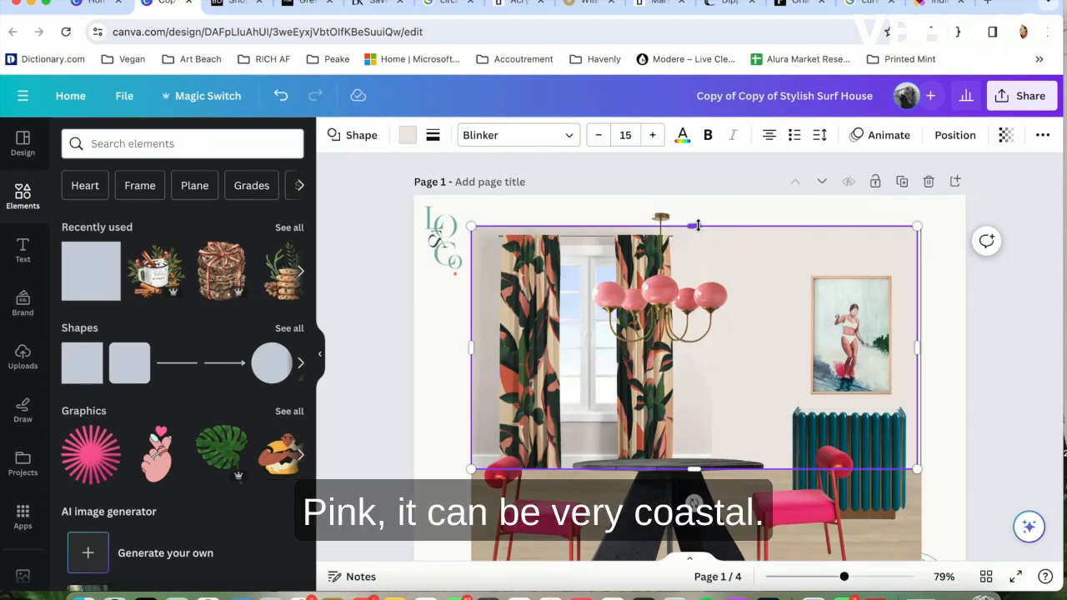
# Extend the wall slightly upward and to the right, and widen the wood floor to the same right edge.
pyautogui.moveTo(697, 225); pyautogui.dragTo(698, 213)
pyautogui.moveTo(917, 342); pyautogui.dragTo(931, 340)
pyautogui.click(913, 529)
pyautogui.moveTo(929, 534); pyautogui.dragTo(934, 531)
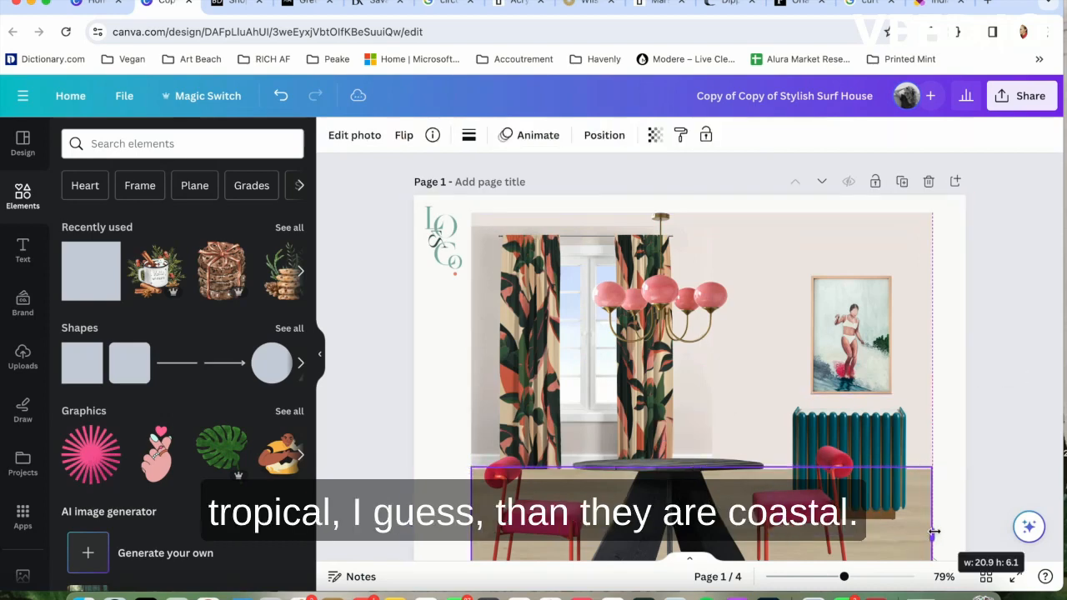
# Move the surfer artwork and the teal bar cart together slightly to the right.
pyautogui.click(876, 372)
pyautogui.keyDown('shift'); pyautogui.click(884, 435); pyautogui.keyUp('shift')
pyautogui.moveTo(887, 436); pyautogui.dragTo(893, 436)
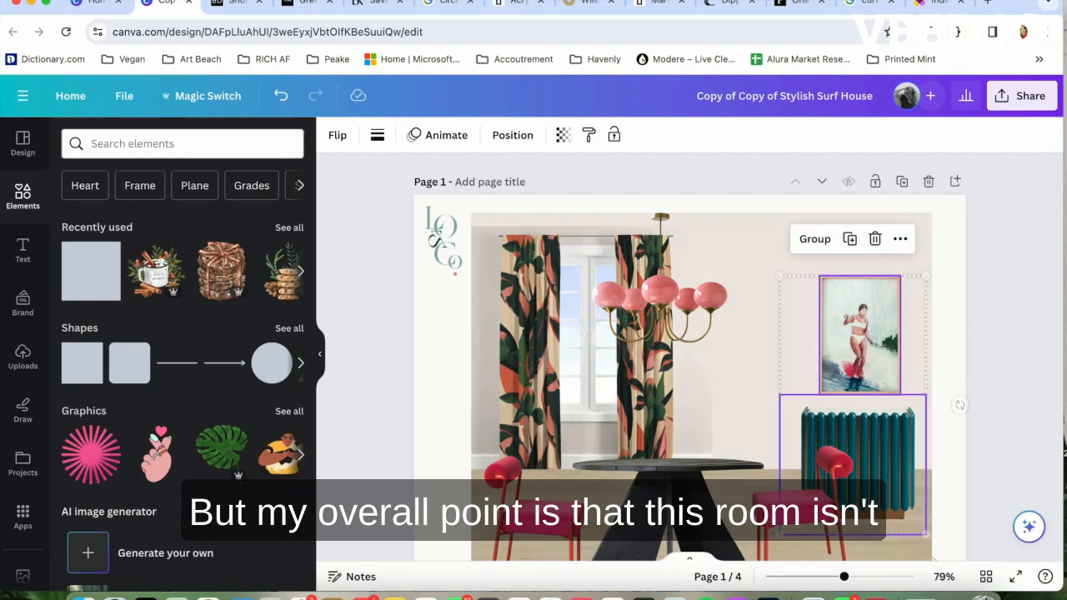
pyautogui.press('Escape')
# Shift the pink chandelier slightly right, and move the table and both chairs right together beneath it.
pyautogui.scroll(-1, 689, 358)
pyautogui.click(668, 271)
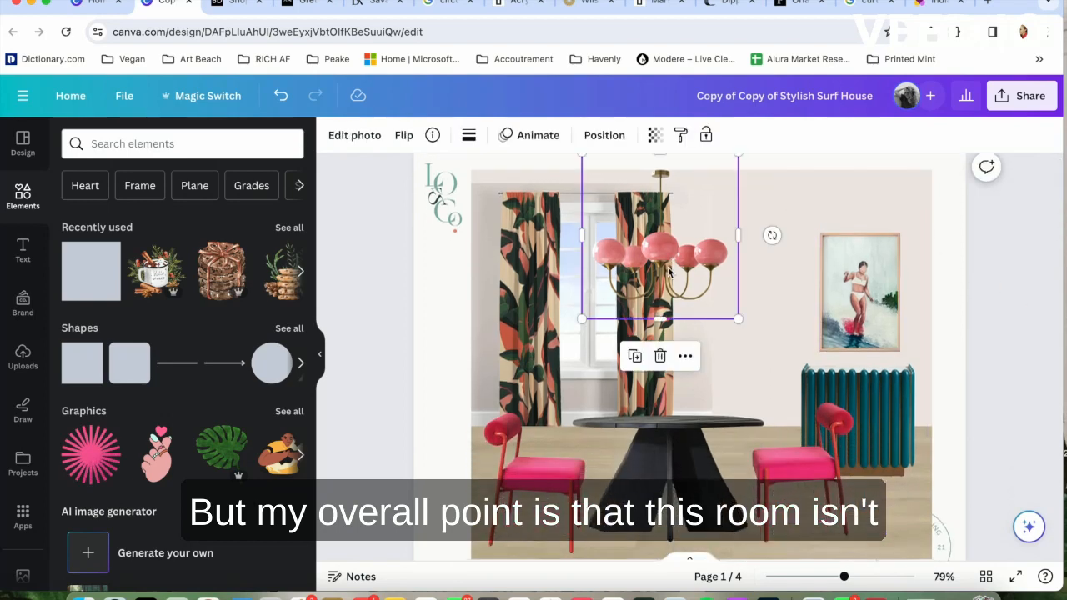
pyautogui.moveTo(669, 272); pyautogui.dragTo(688, 271)
pyautogui.click(543, 481)
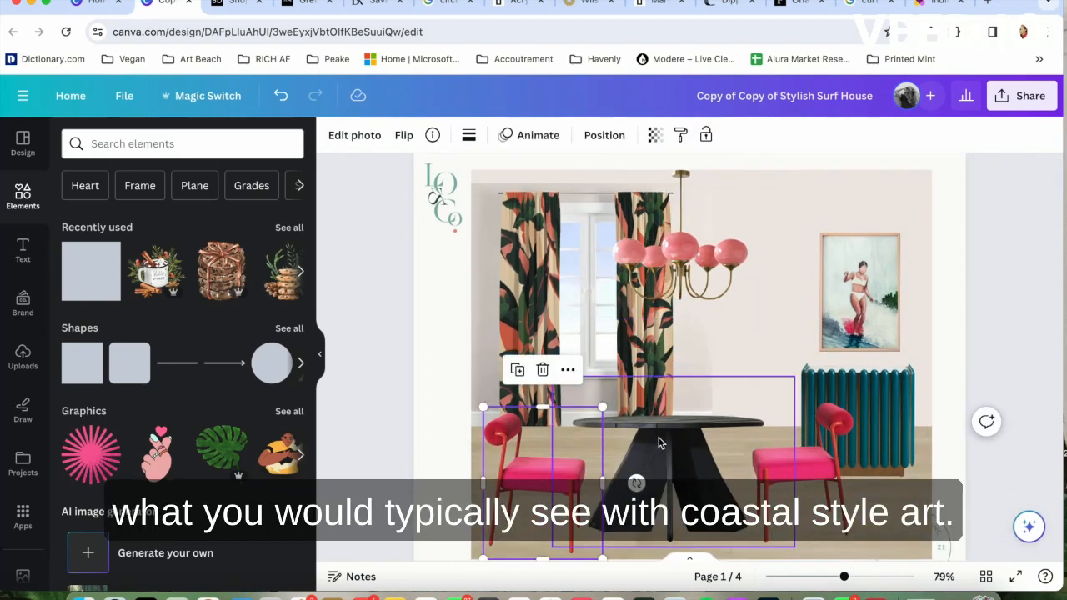
pyautogui.keyDown('shift'); pyautogui.click(659, 438); pyautogui.keyUp('shift')
pyautogui.keyDown('shift'); pyautogui.click(815, 446); pyautogui.keyUp('shift')
pyautogui.moveTo(814, 446); pyautogui.dragTo(826, 446)
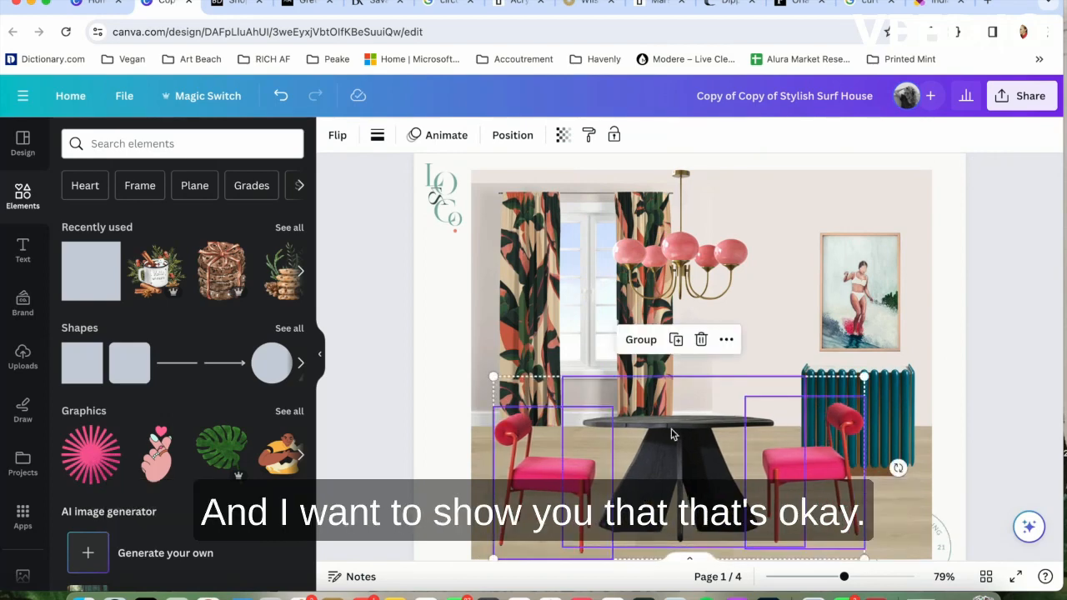
# Crop the curtain photo's upper edge, and stretch the photo up to the top of the wall, about 10.9 by 11.6 in size.
pyautogui.click(546, 243)
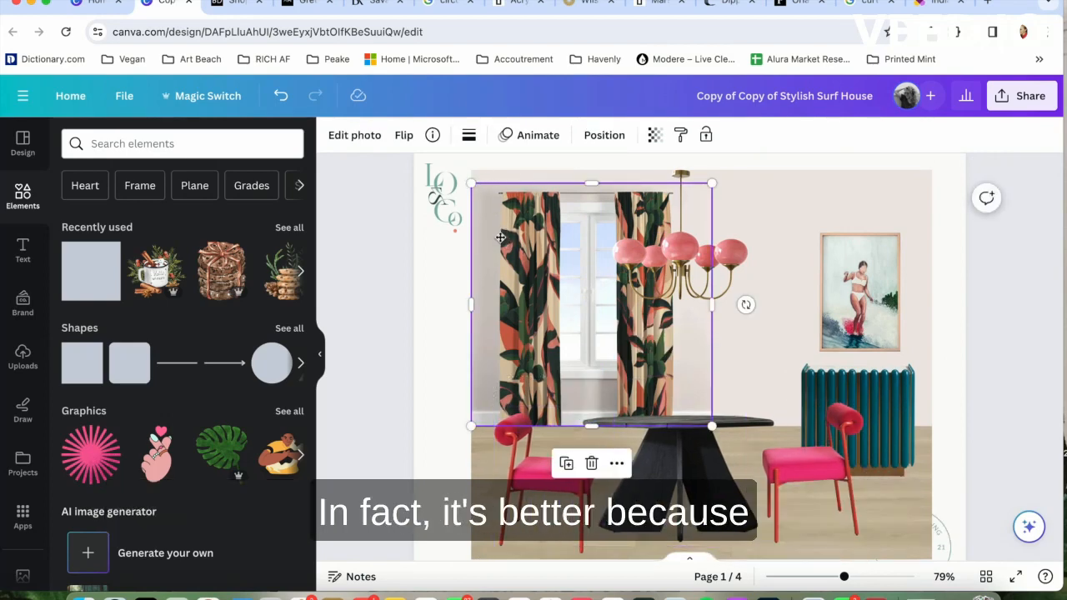
pyautogui.moveTo(500, 238)
pyautogui.mouseDown()
pyautogui.moveTo(500, 225)
pyautogui.moveTo(500, 245)
pyautogui.mouseUp()
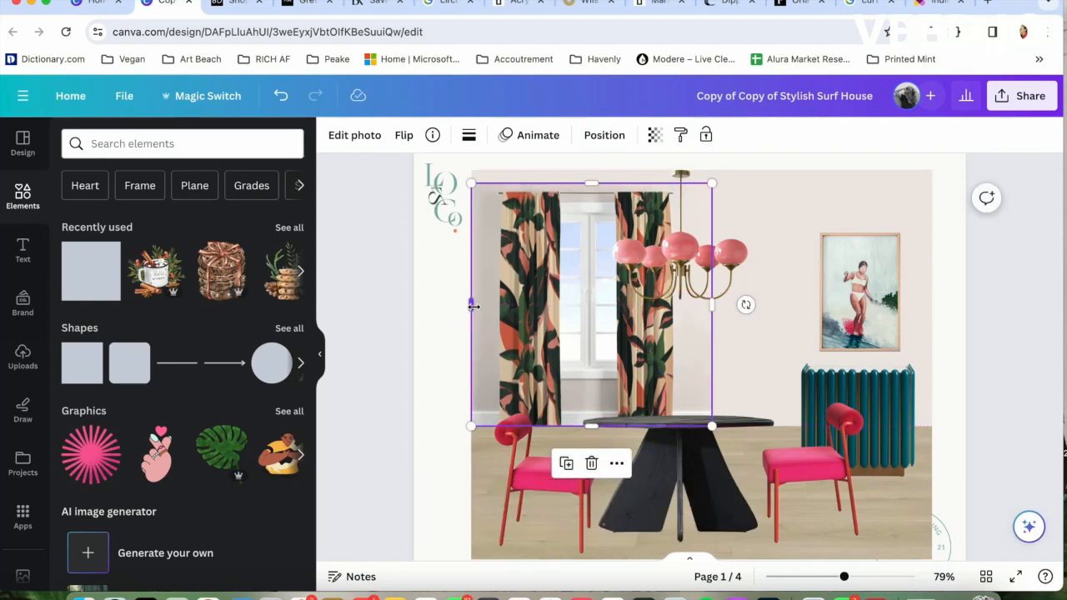
pyautogui.click(423, 330)
pyautogui.click(486, 281)
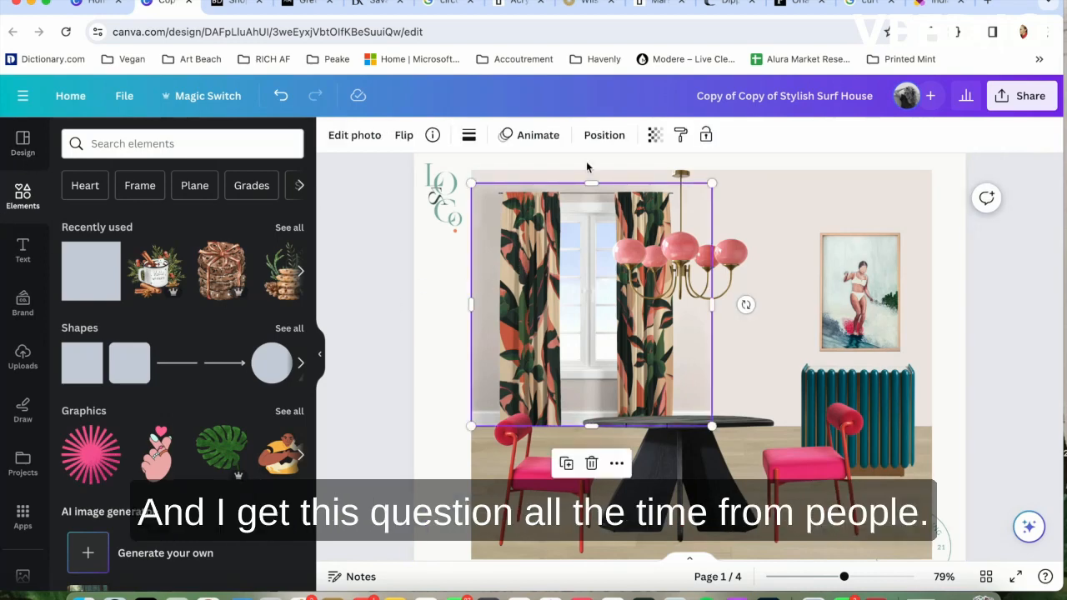
pyautogui.moveTo(589, 183); pyautogui.dragTo(590, 193)
pyautogui.click(390, 220)
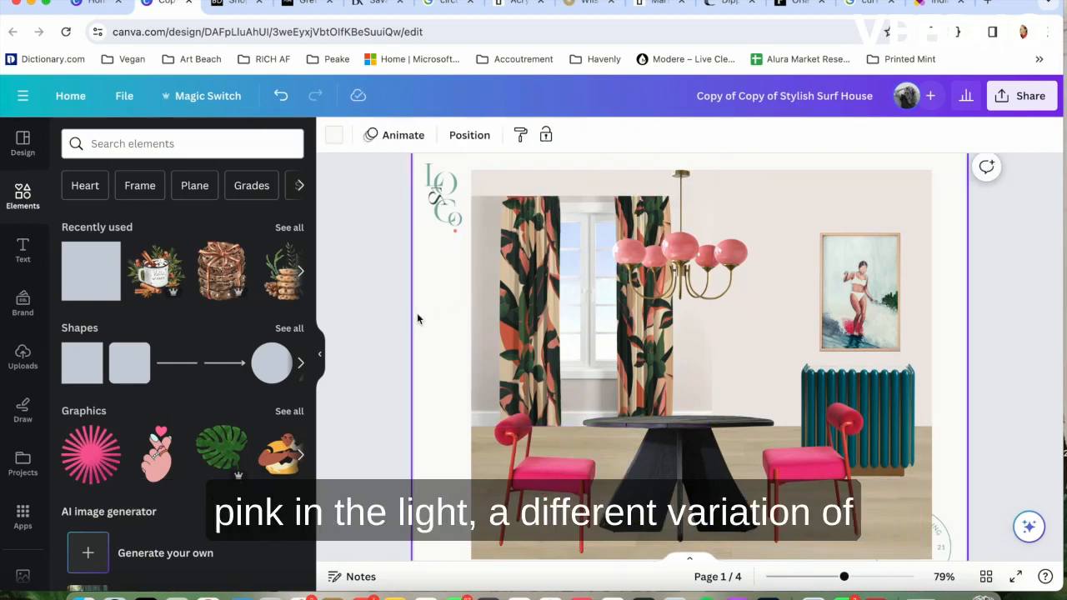
pyautogui.click(584, 200)
pyautogui.moveTo(590, 195); pyautogui.dragTo(590, 171)
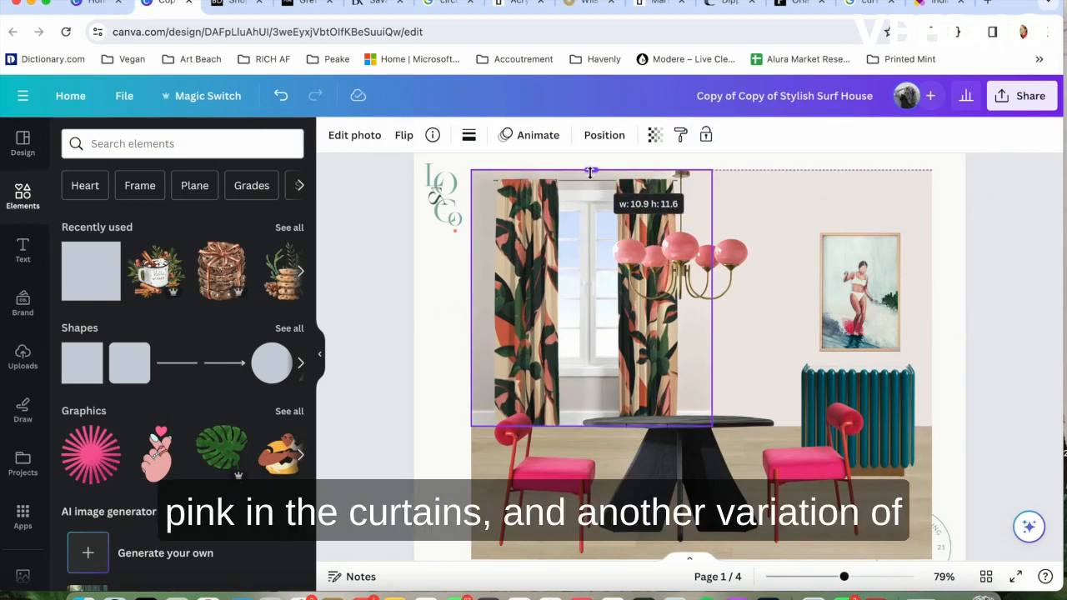
pyautogui.click(422, 345)
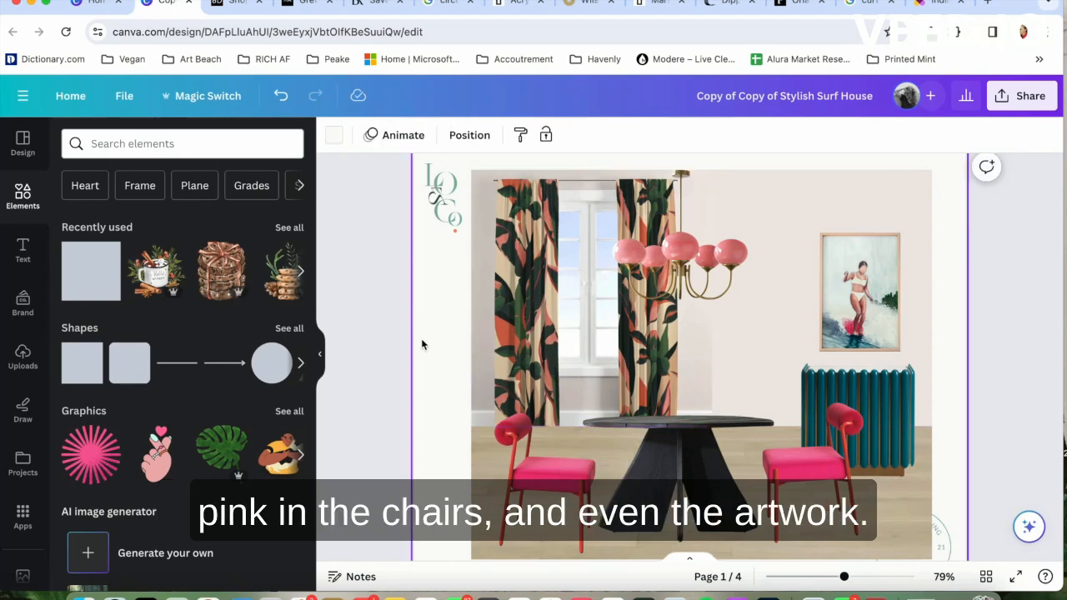
# Add a rectangle and shape it into a thin baseboard strip along the wall's base, ending at the wall's right edge.
pyautogui.click(80, 287)
pyautogui.moveTo(694, 310); pyautogui.dragTo(961, 425)
pyautogui.scroll(5, 727, 424)
pyautogui.scroll(2, 727, 425)
pyautogui.click(319, 355)
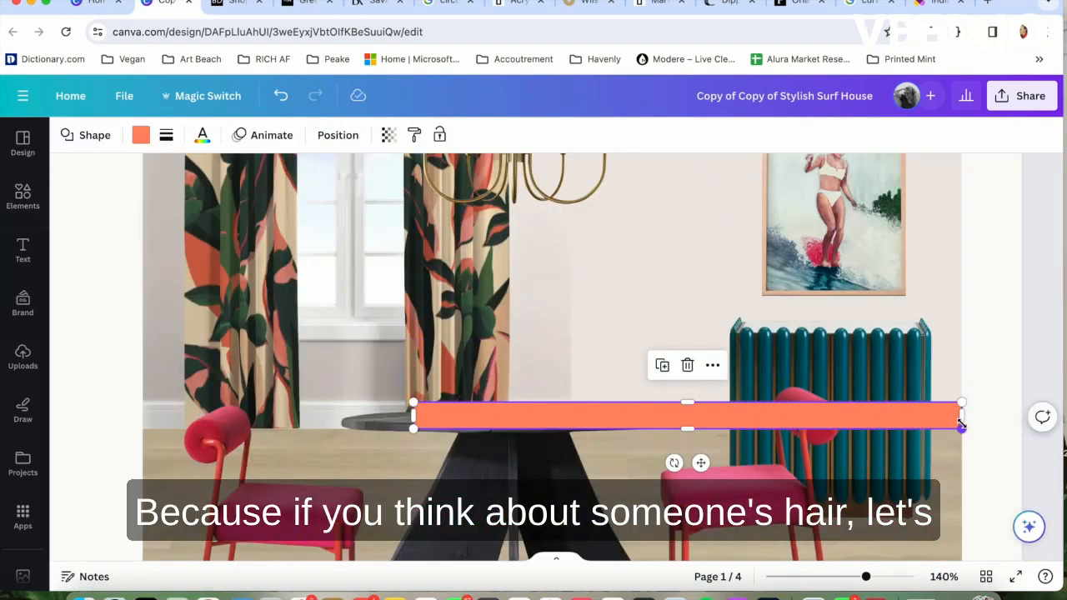
# Recolor the orange baseboard strip with the off-white from the document colors.
pyautogui.click(139, 134)
pyautogui.click(78, 268)
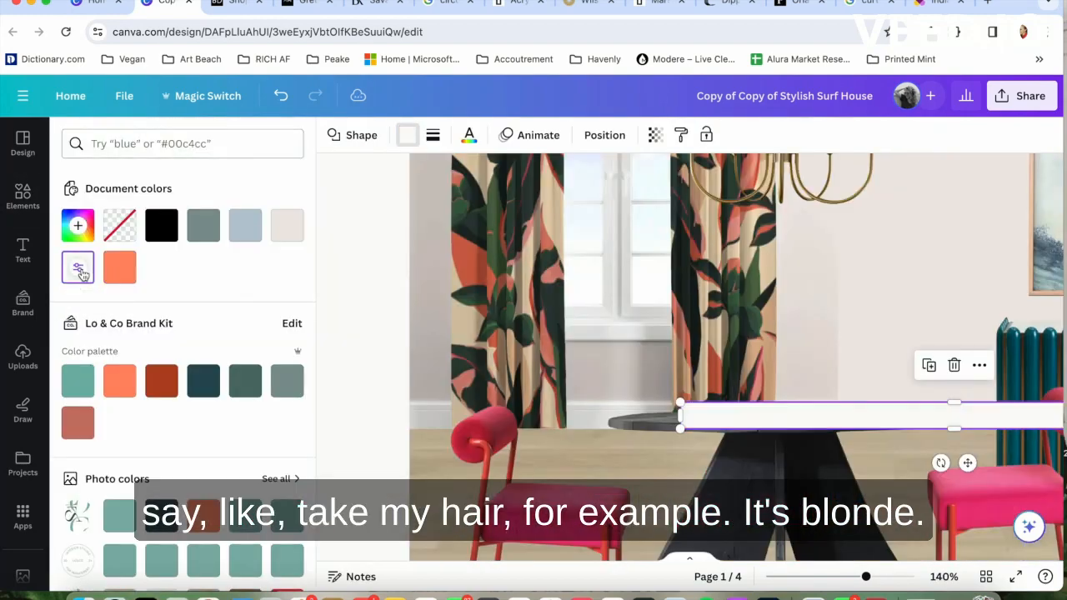
pyautogui.click(418, 316)
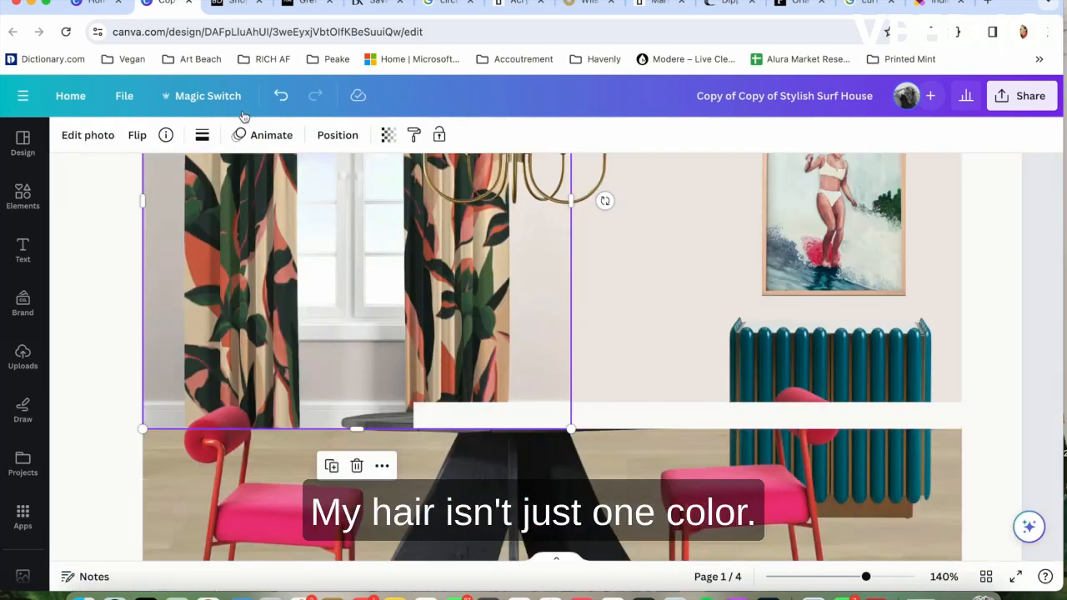
# Move the baseboard strip's layer beneath the curtain photo and directly above the wall.
pyautogui.click(442, 425)
pyautogui.click(336, 135)
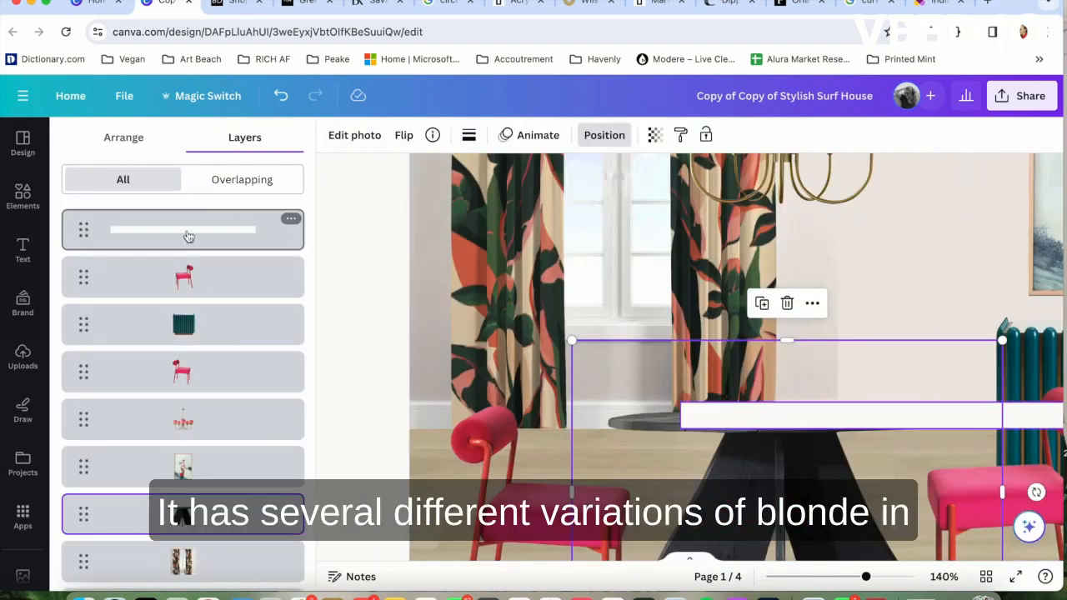
pyautogui.moveTo(183, 241); pyautogui.dragTo(197, 384)
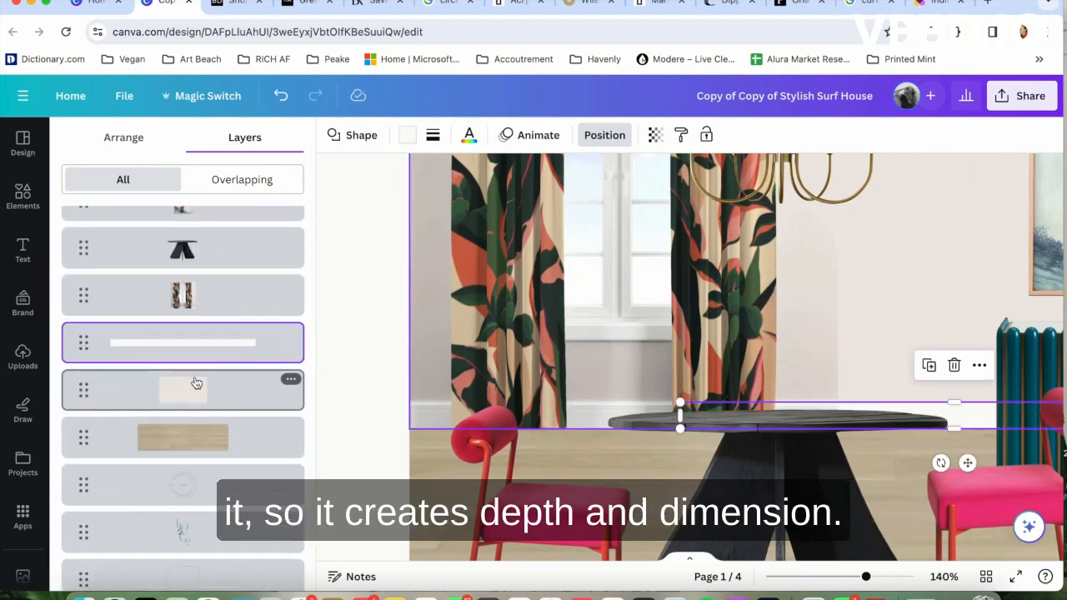
# Crop the curtain photo's right edge closer to the right curtain panel.
pyautogui.click(909, 285)
pyautogui.keyDown('ctrl'); pyautogui.scroll(-5, 844, 302); pyautogui.keyUp('ctrl')
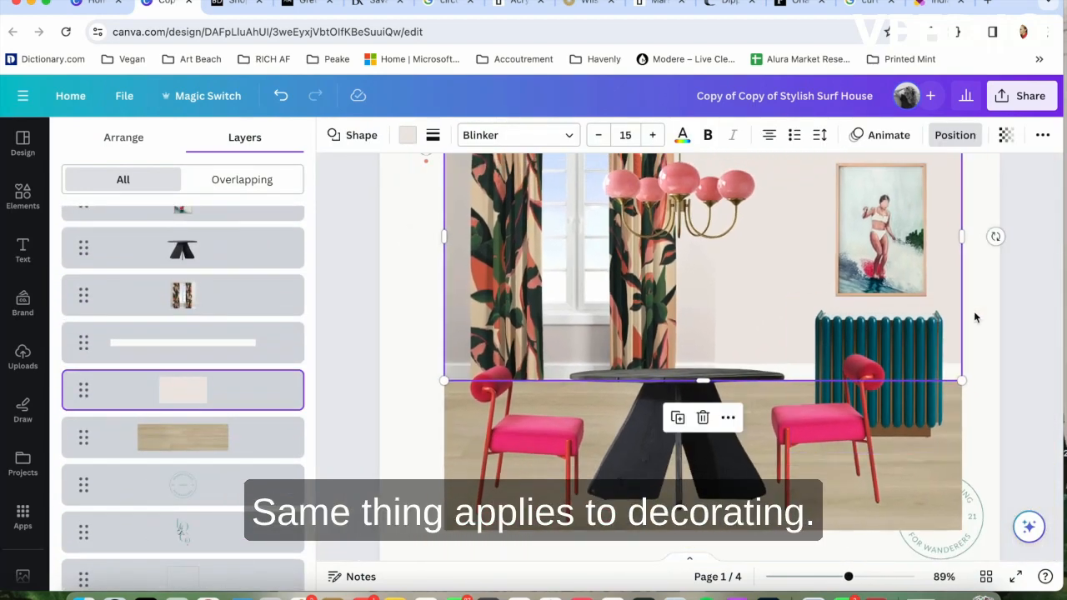
pyautogui.click(713, 301)
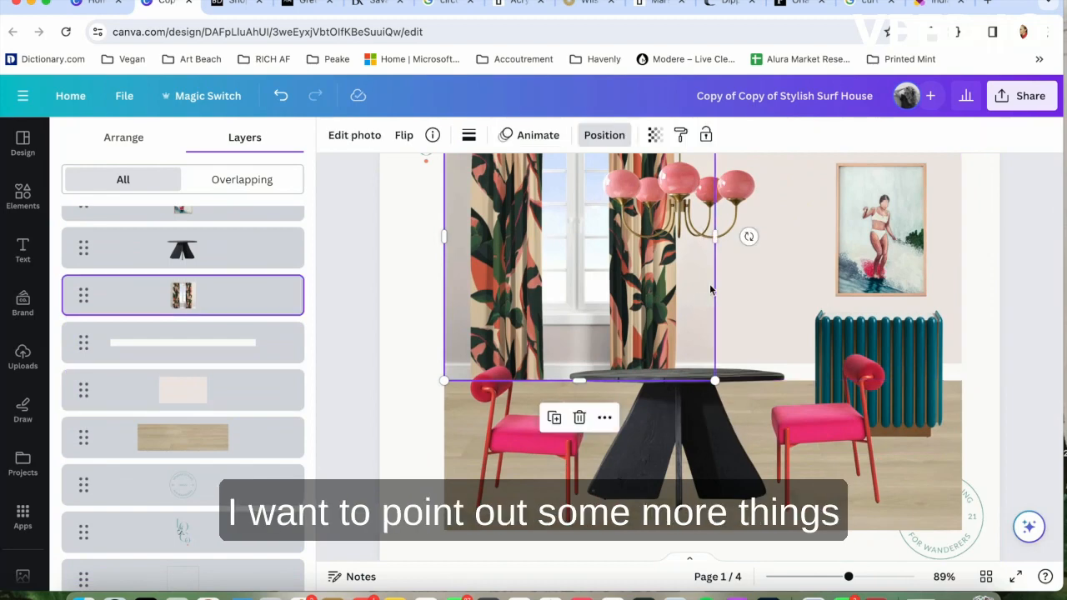
pyautogui.moveTo(715, 238); pyautogui.dragTo(691, 242)
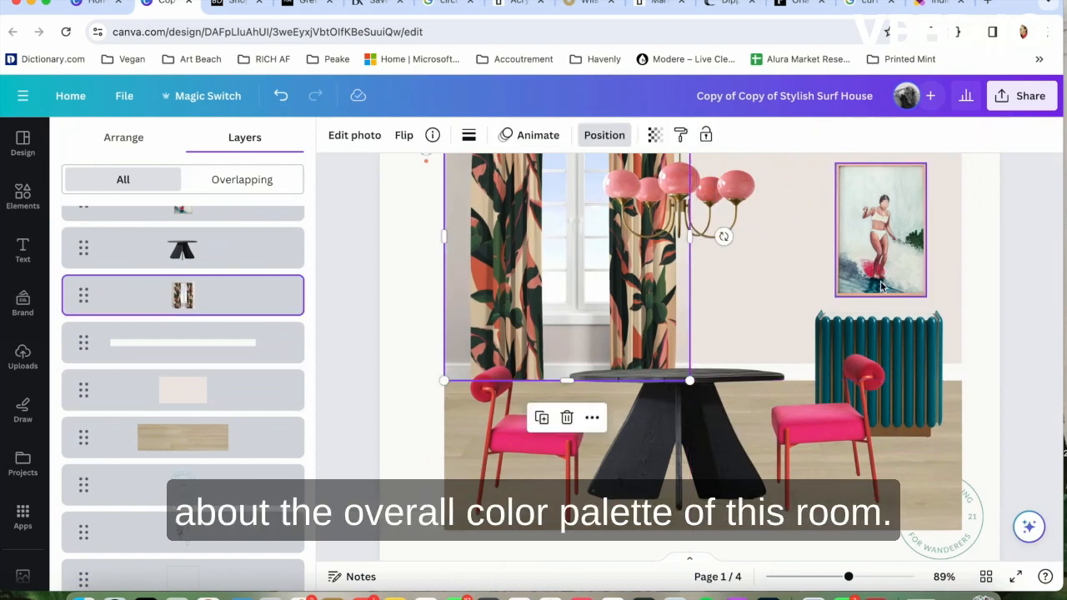
pyautogui.click(1022, 260)
pyautogui.keyDown('ctrl'); pyautogui.scroll(-3, 965, 250); pyautogui.keyUp('ctrl')
pyautogui.scroll(1, 940, 276)
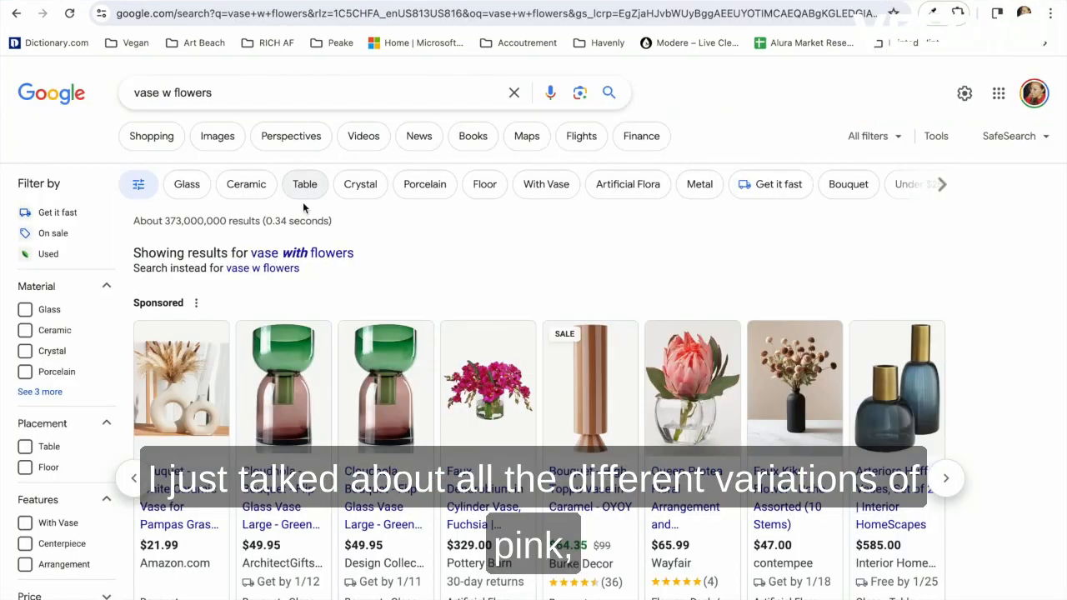
# Open the High Toppu Vase in Caramel product and scale its cutout image down on the mood board.
pyautogui.click(586, 413)
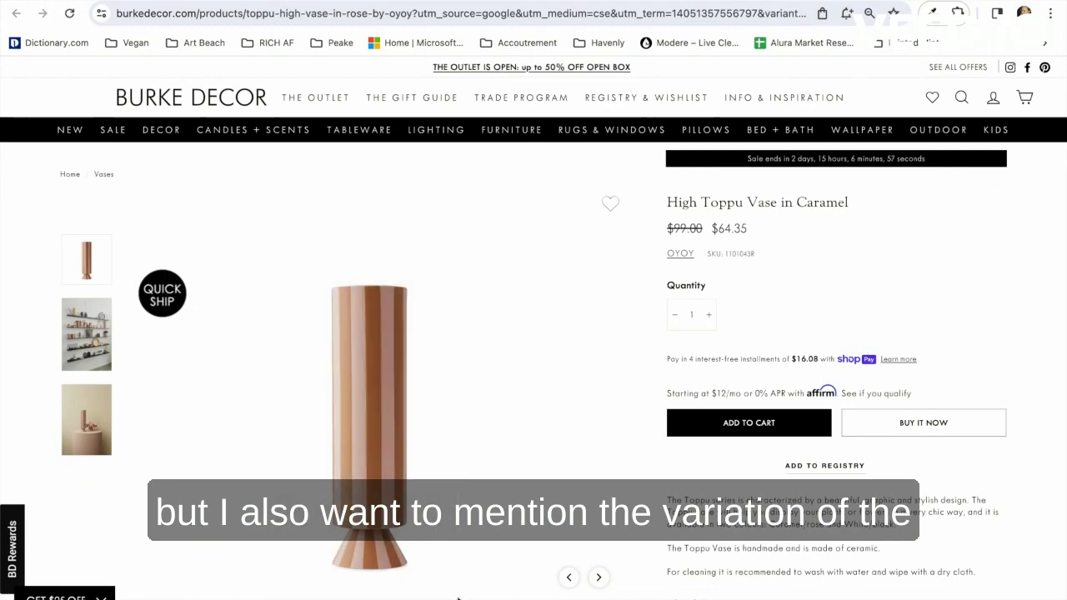
pyautogui.moveTo(631, 388); pyautogui.dragTo(681, 362)
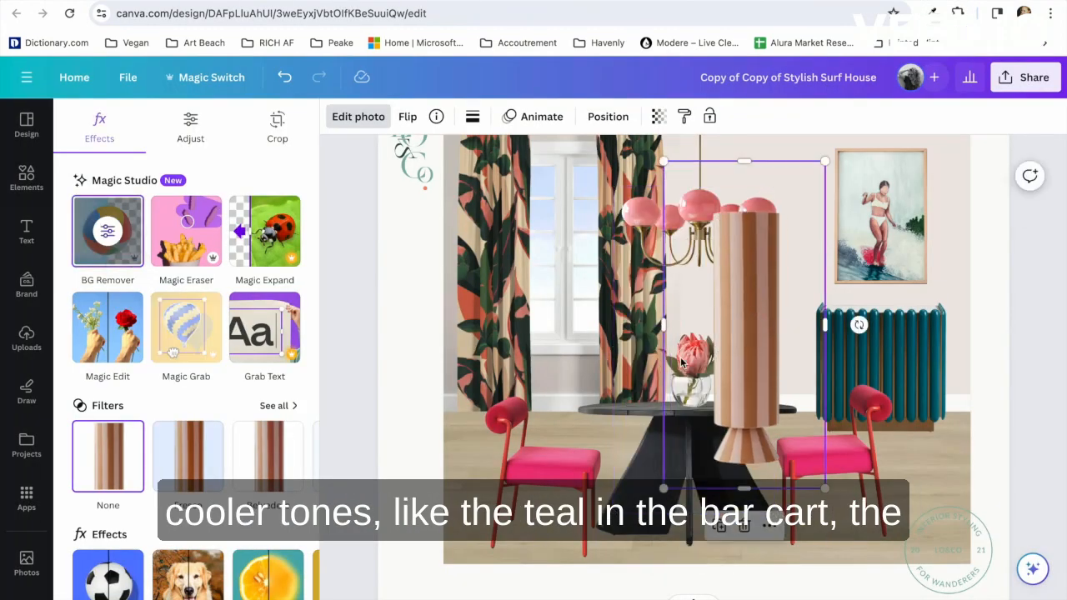
pyautogui.moveTo(829, 159); pyautogui.dragTo(804, 326)
# Delete the pink protea arrangement and place the caramel striped vase on the black table, scaled down further.
pyautogui.click(692, 370)
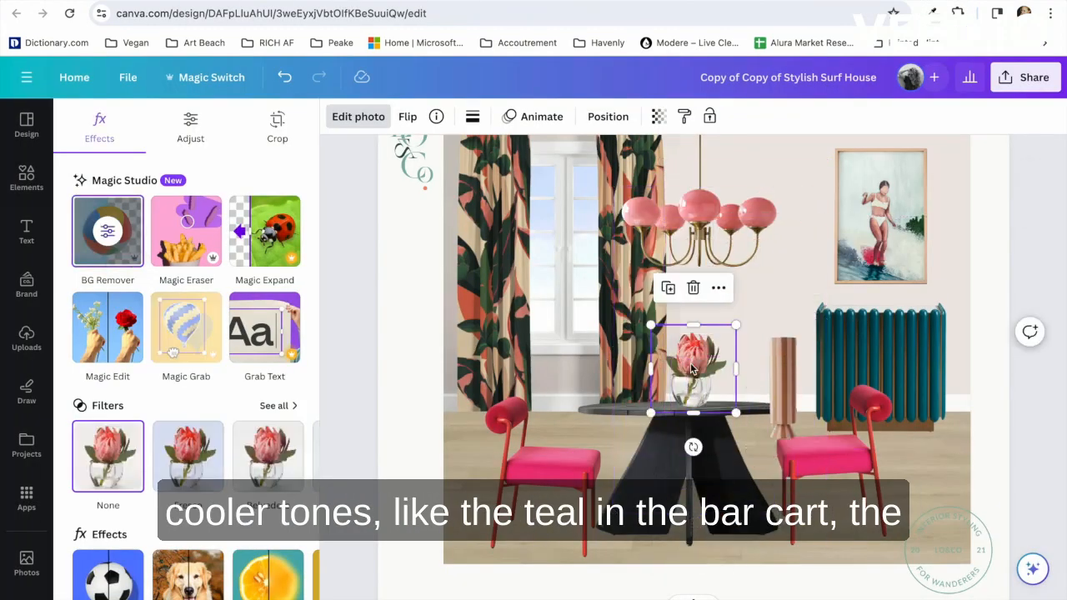
pyautogui.press('Delete')
pyautogui.moveTo(651, 367); pyautogui.dragTo(551, 334)
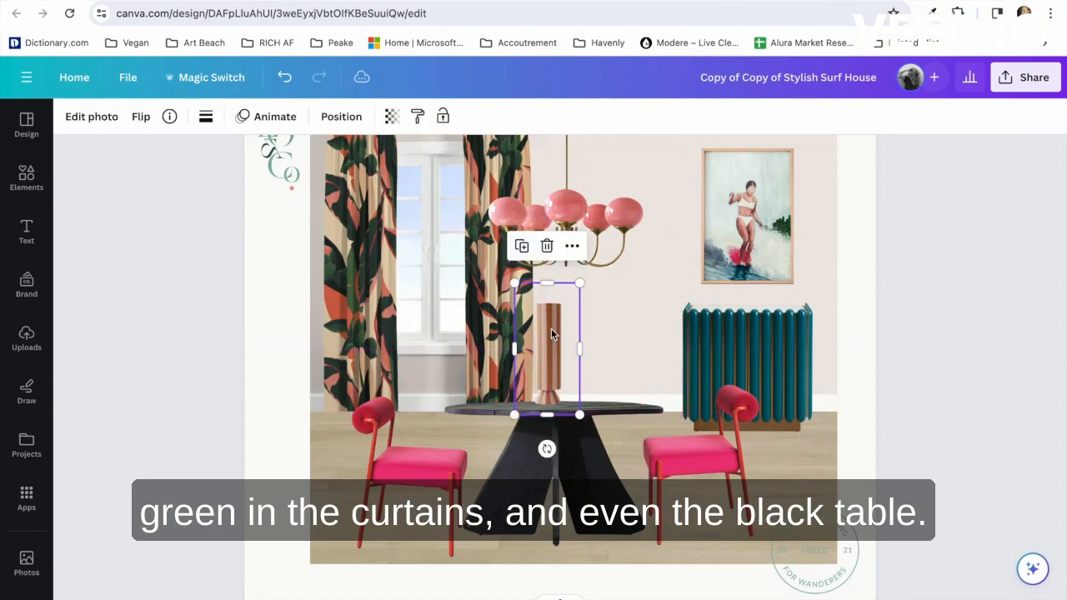
pyautogui.moveTo(515, 283); pyautogui.dragTo(583, 315)
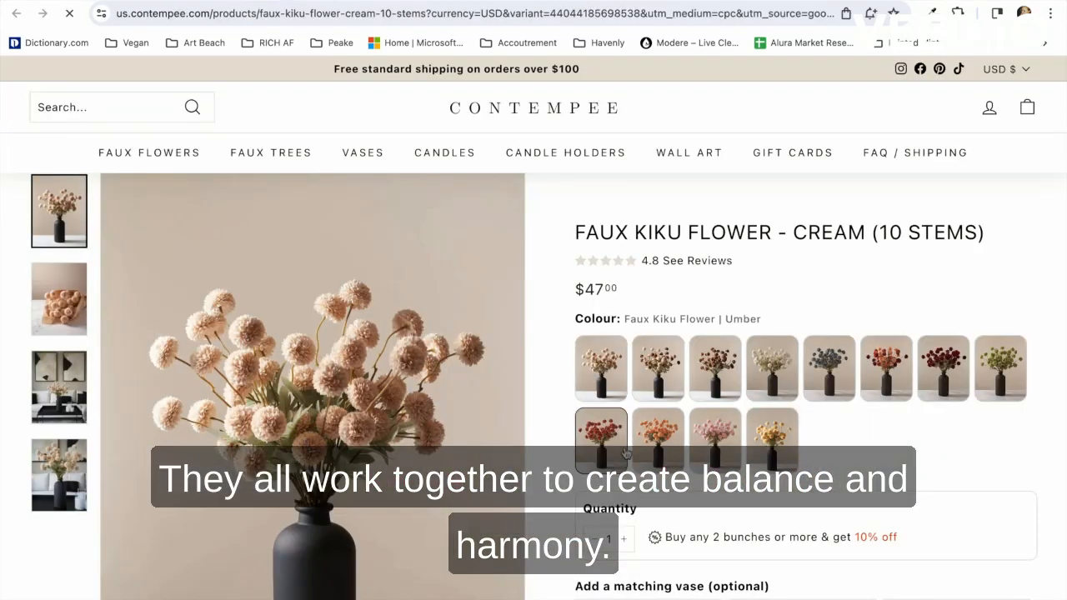
# Capture the cream Faux Kiku flowers from the product page and scale their cutout image down on the board.
pyautogui.moveTo(129, 253); pyautogui.dragTo(509, 507)
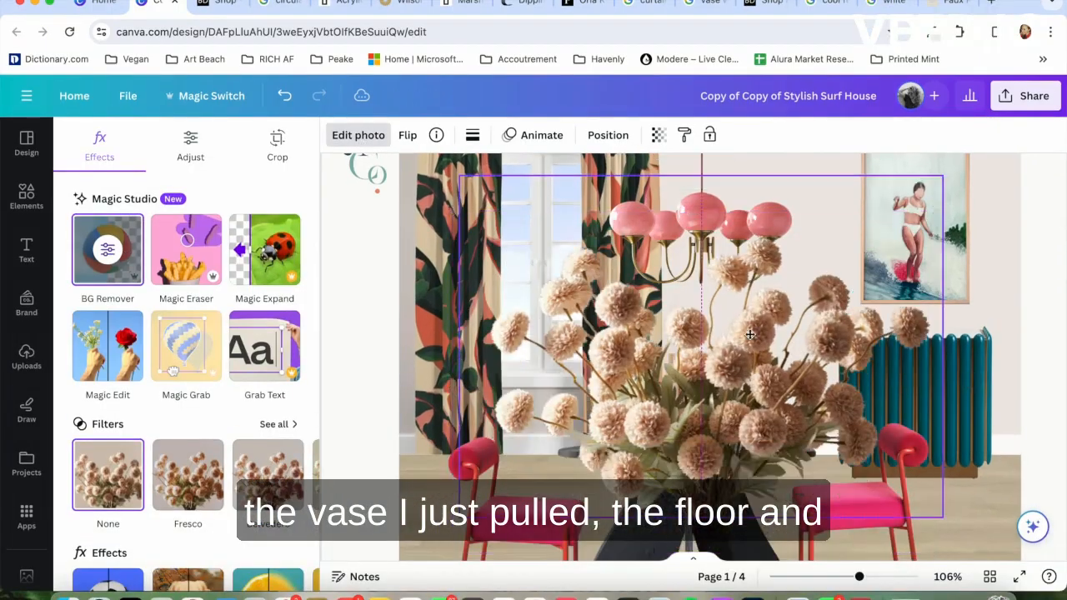
pyautogui.moveTo(476, 216); pyautogui.dragTo(581, 260)
pyautogui.moveTo(581, 218); pyautogui.dragTo(689, 296)
# Fit the cream flowers into the mouth of the caramel striped vase on the table.
pyautogui.moveTo(734, 330); pyautogui.dragTo(680, 330)
pyautogui.moveTo(681, 408); pyautogui.dragTo(681, 400)
pyautogui.click(821, 367)
pyautogui.click(692, 335)
pyautogui.click(603, 138)
pyautogui.click(958, 366)
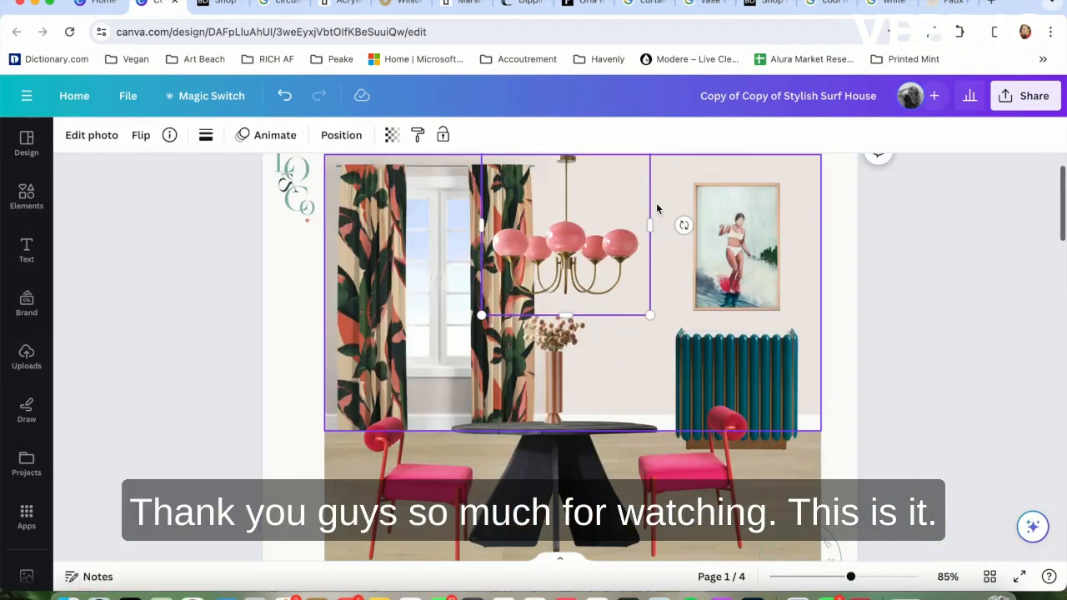
# Move the pink chandelier slightly up and left so it hangs centered over the table from the wall's upper edge.
pyautogui.scroll(-2, 656, 203)
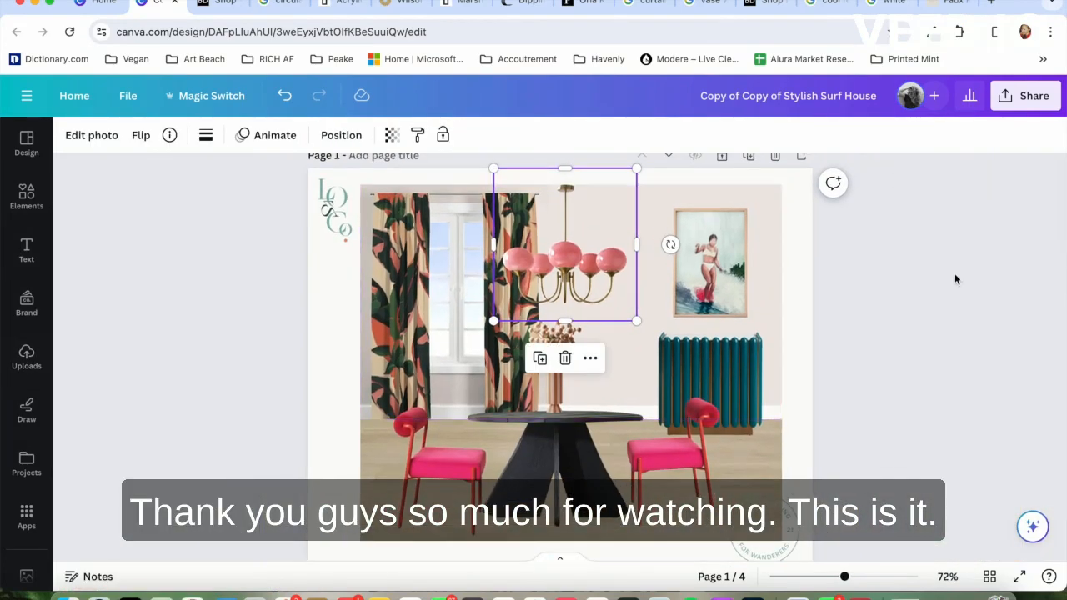
pyautogui.click(955, 279)
pyautogui.moveTo(574, 271); pyautogui.dragTo(565, 261)
pyautogui.click(970, 346)
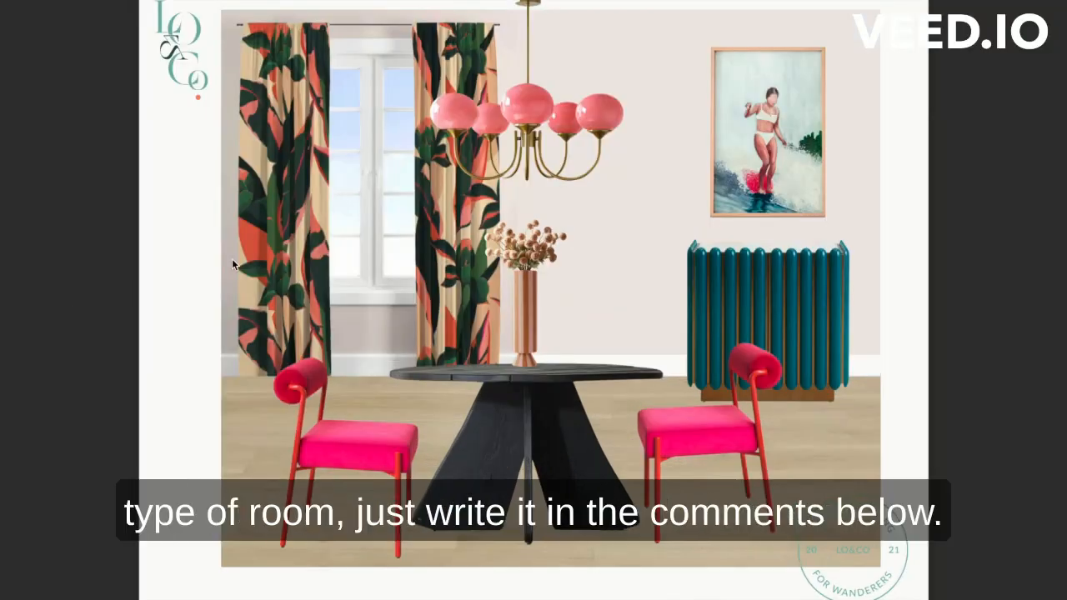
# Examine the finished dining room board up close in full-screen view, from the wall down to the floor.
pyautogui.scroll(3, 92, 298)
pyautogui.scroll(2, 91, 298)
pyautogui.scroll(2, 91, 298)
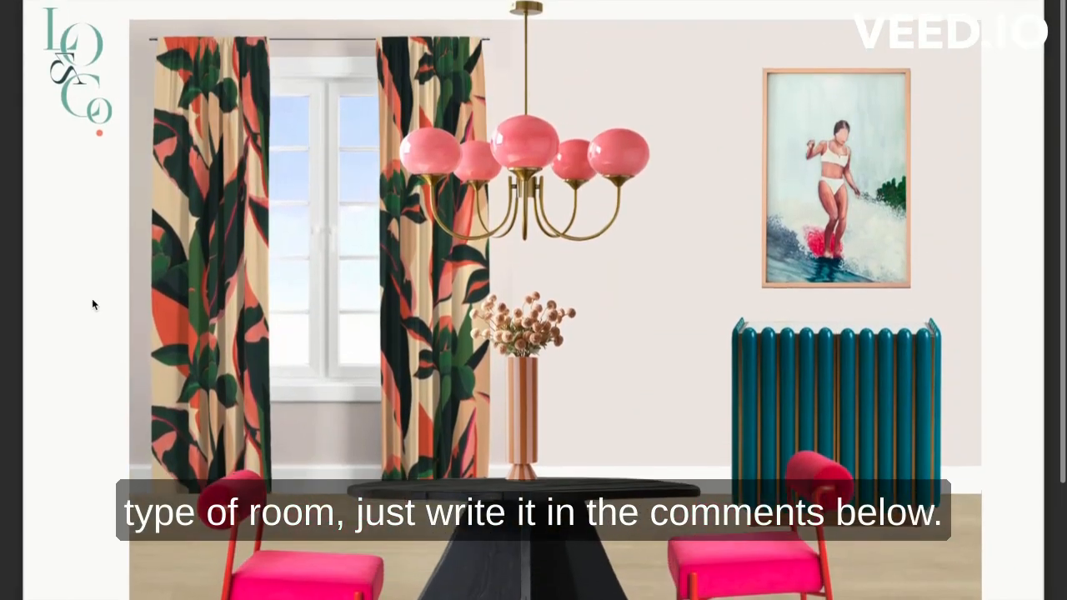
pyautogui.scroll(-3, 91, 298)
pyautogui.scroll(-3, 92, 299)
pyautogui.scroll(3, 91, 299)
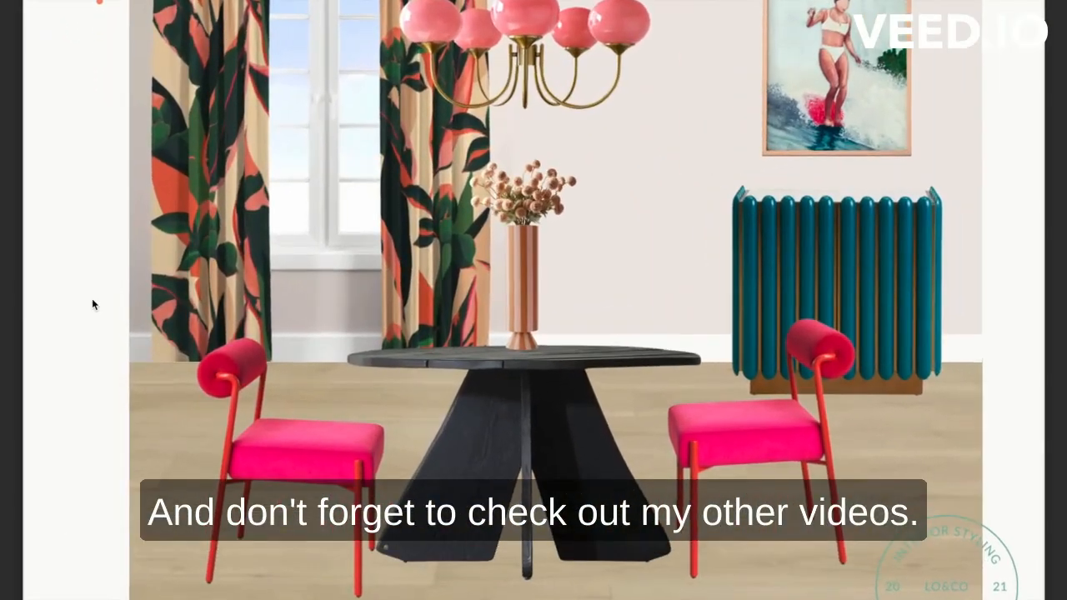